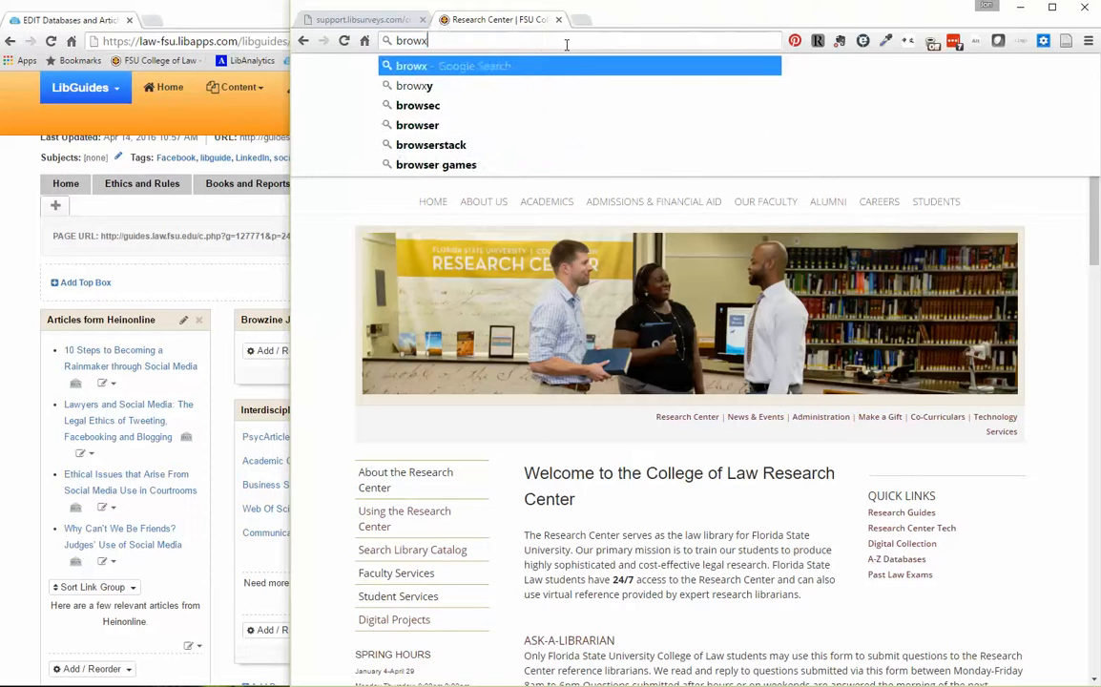
Open the BrowZine site at browzine.com.
key("BackSpace")
type("zine.com")
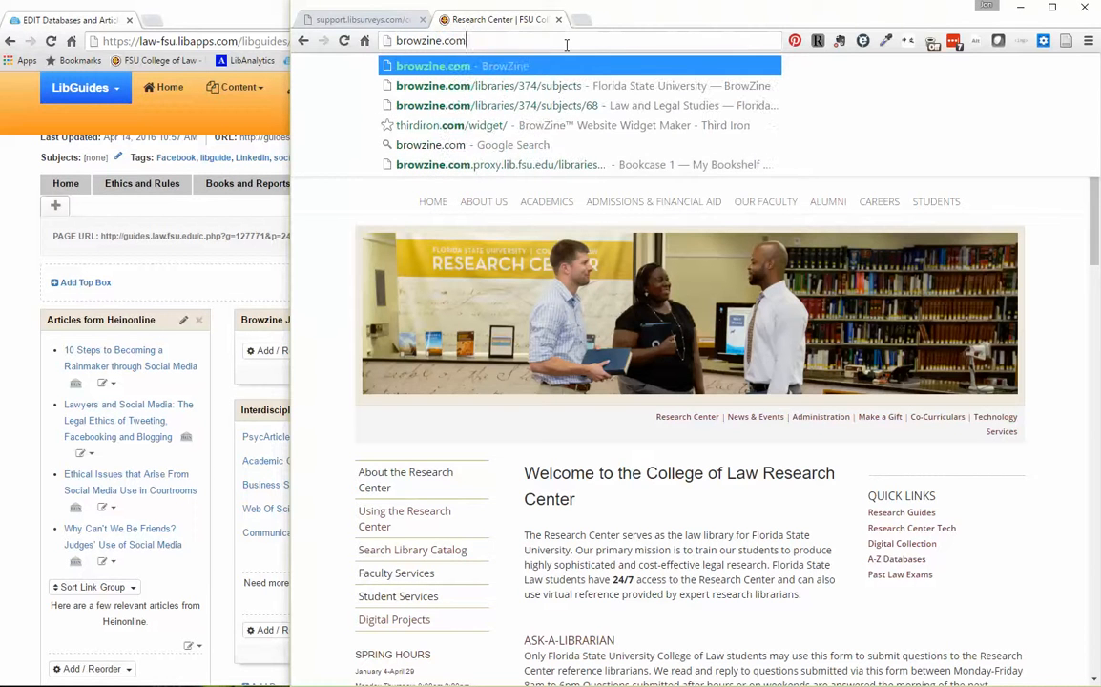
key("Return")
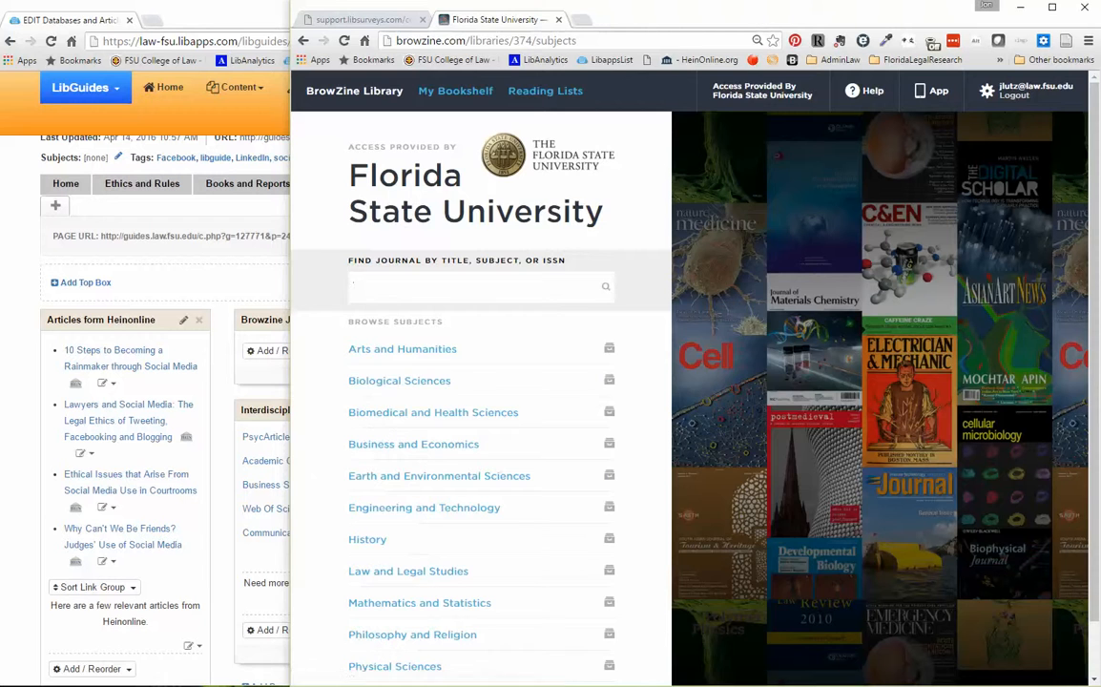
Switch to LibGuides, add Rich Text/HTML content to the Browzine Journals box and insert a table with 2 rows and 2 columns.
left_click(236, 16)
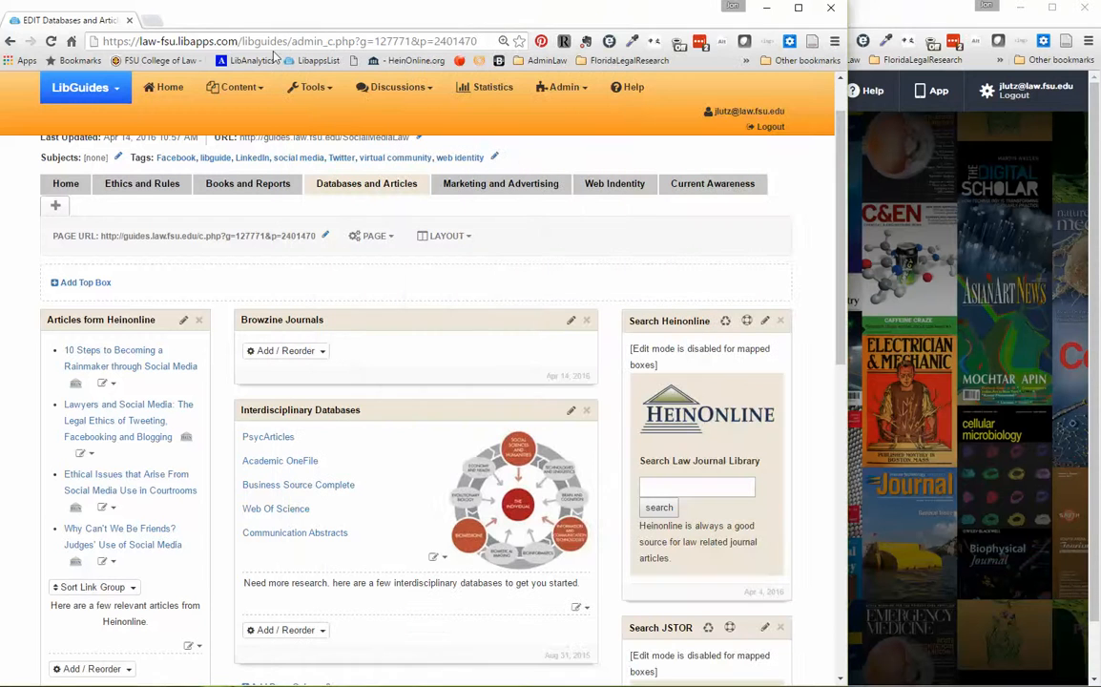
left_click(287, 352)
left_click(288, 392)
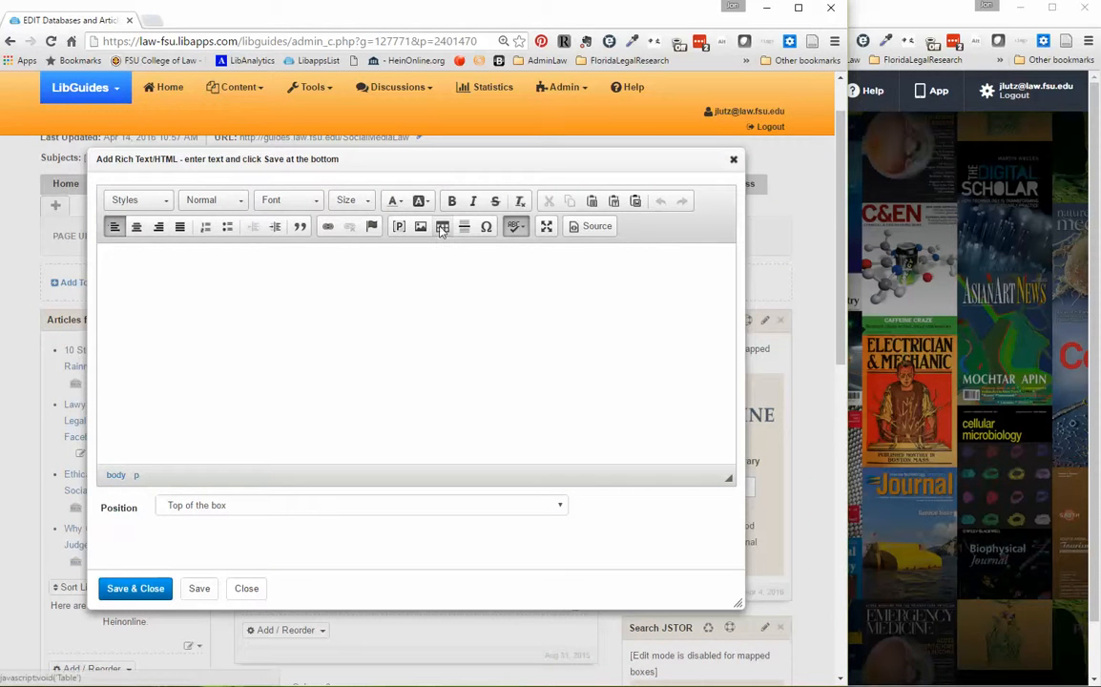
left_click(443, 228)
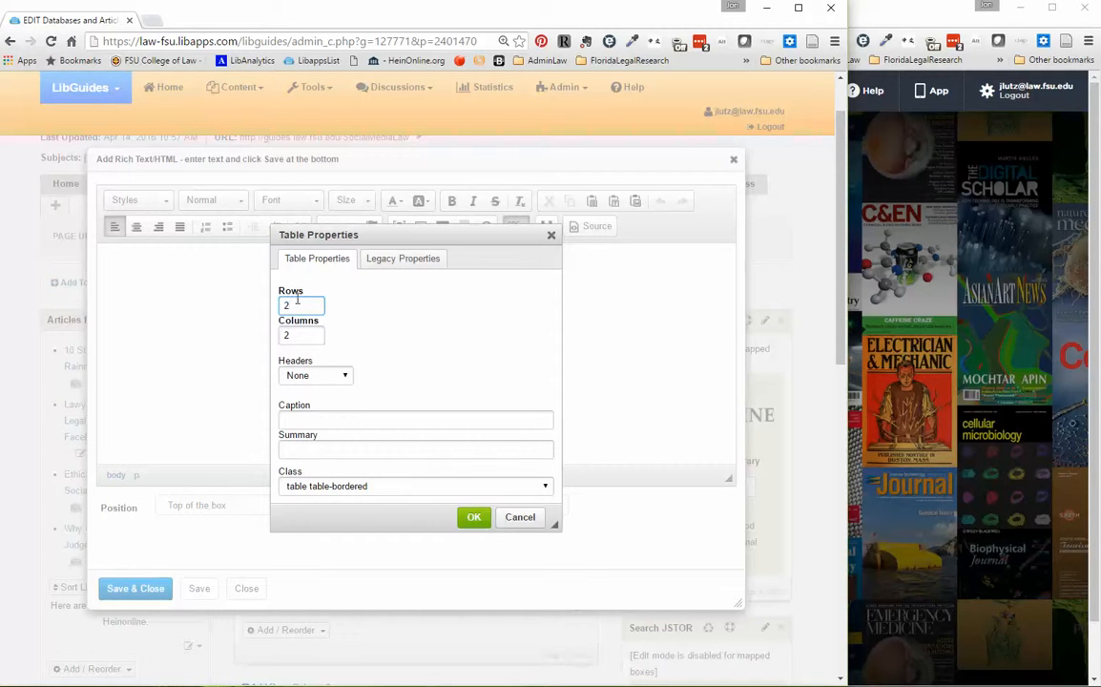
left_click(474, 517)
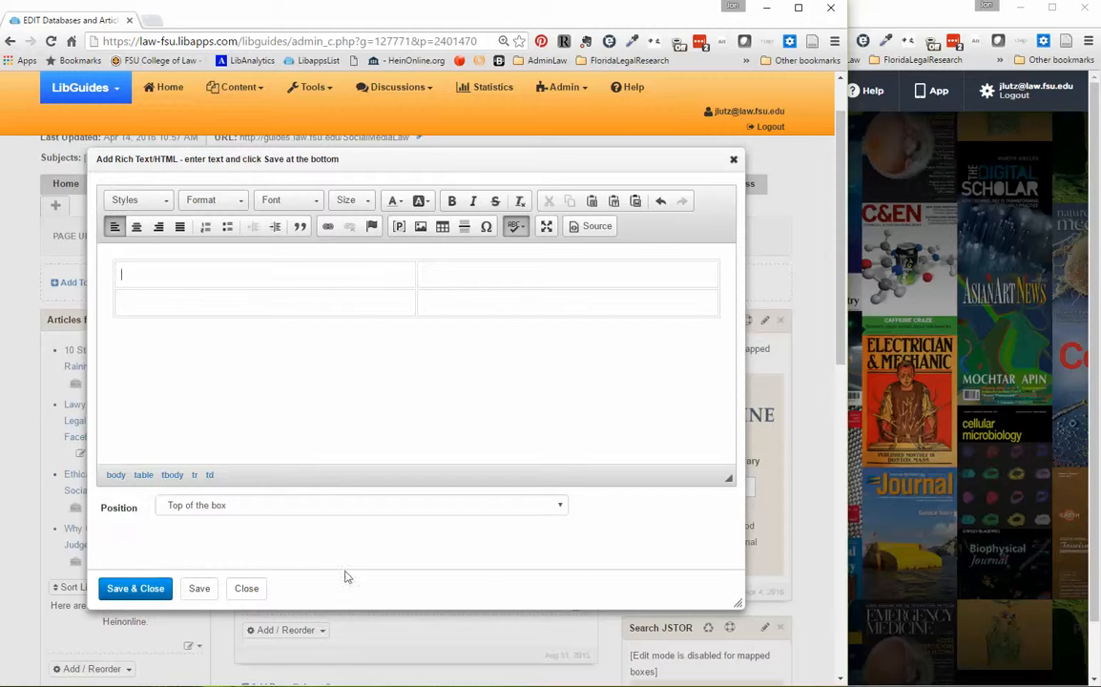
Switch to BrowZine and open the journal Communication Law and Policy under Law and Legal Studies, Law: Fields of Law, Communications Law.
left_click(887, 17)
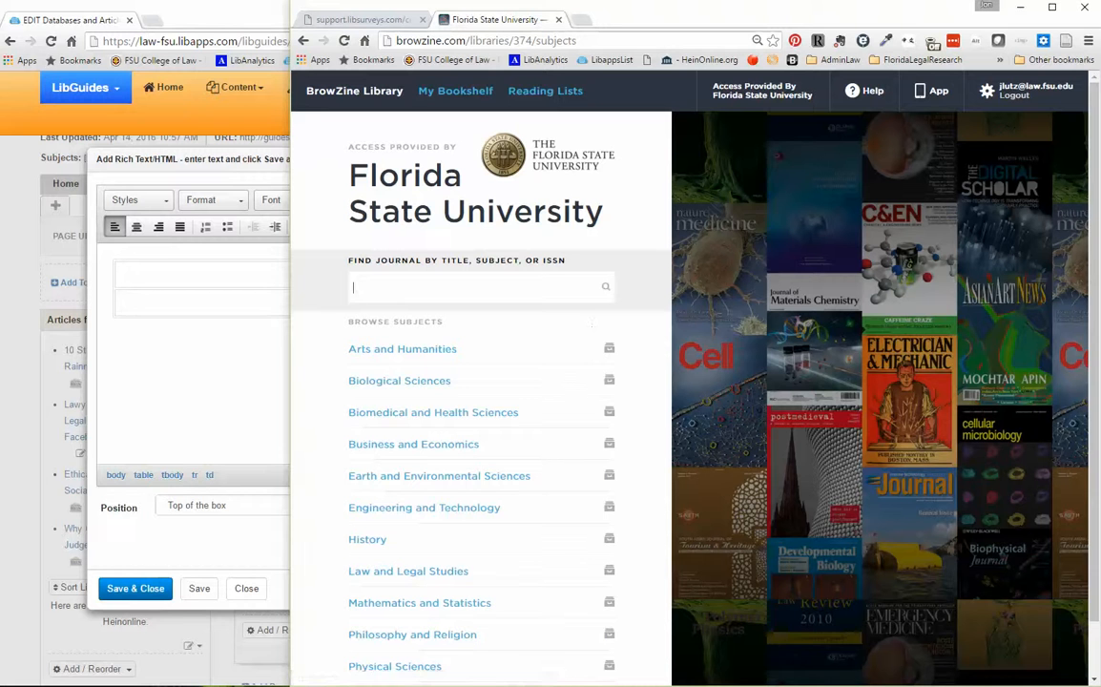
left_click_drag(1095, 238, 1095, 308)
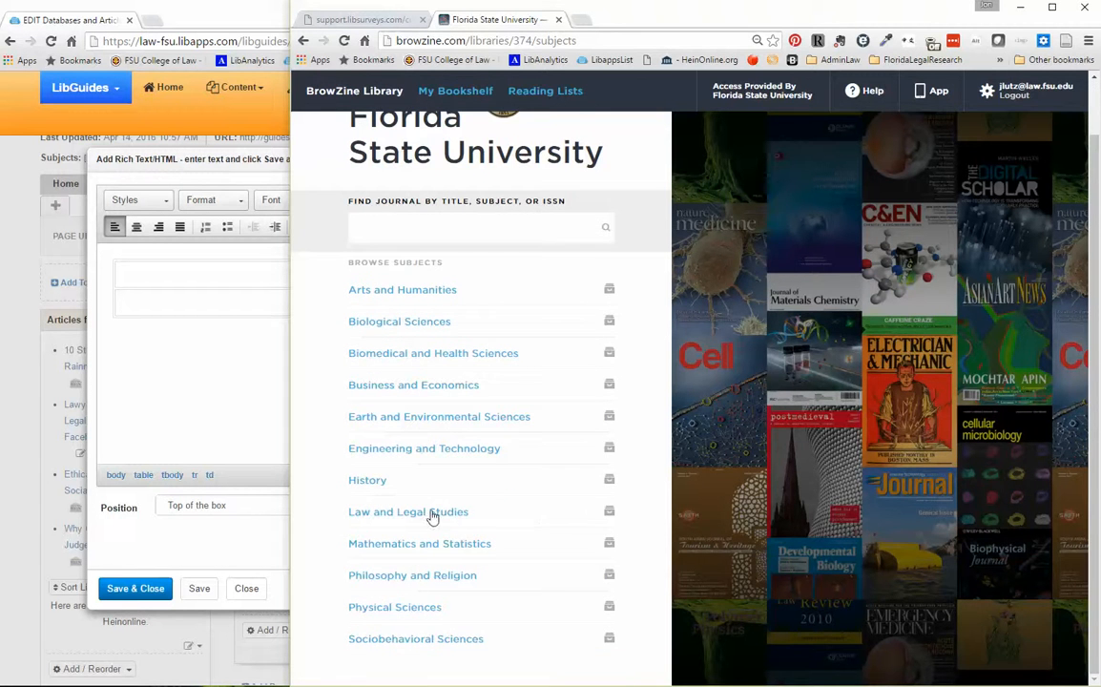
left_click(598, 506)
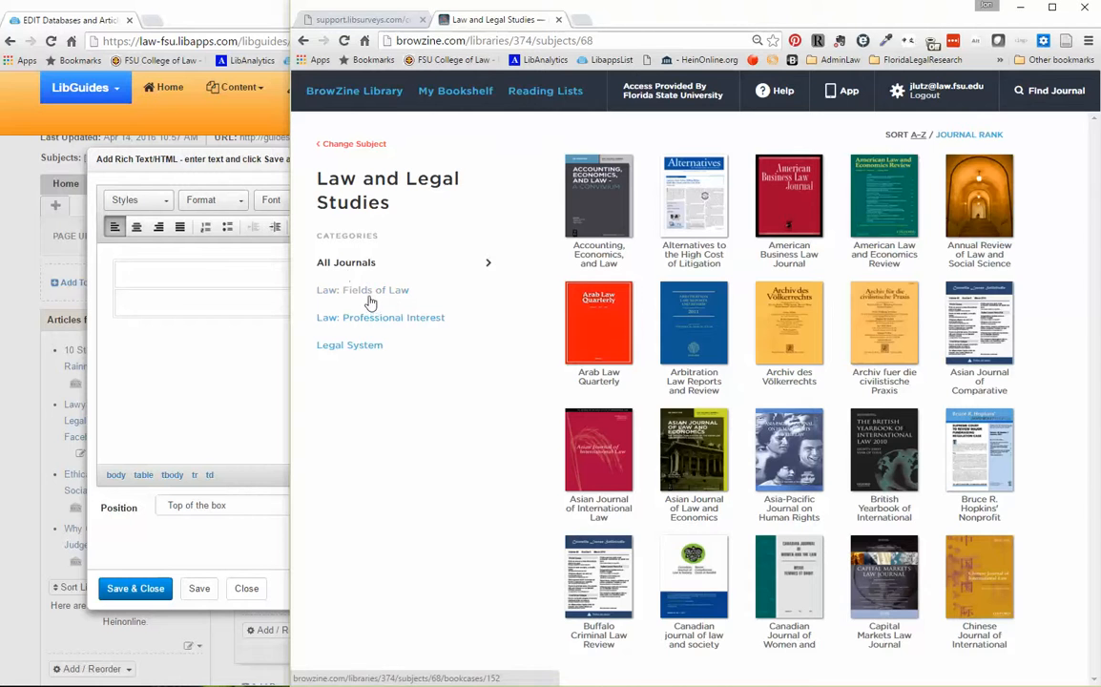
left_click(363, 289)
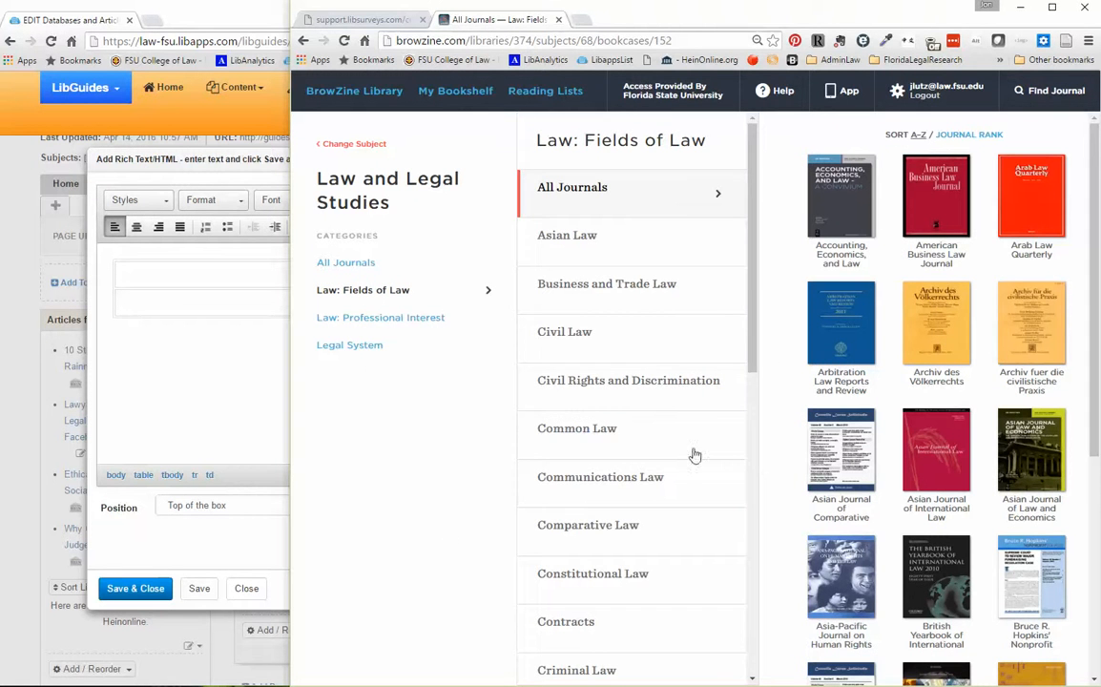
left_click(624, 485)
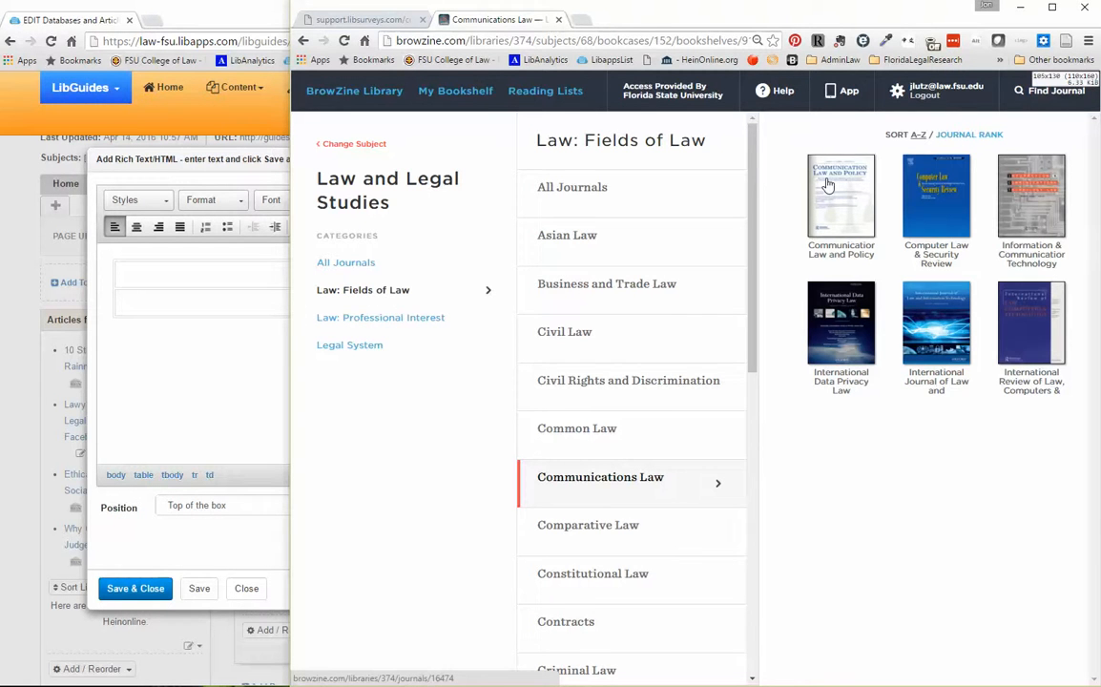
left_click(813, 256)
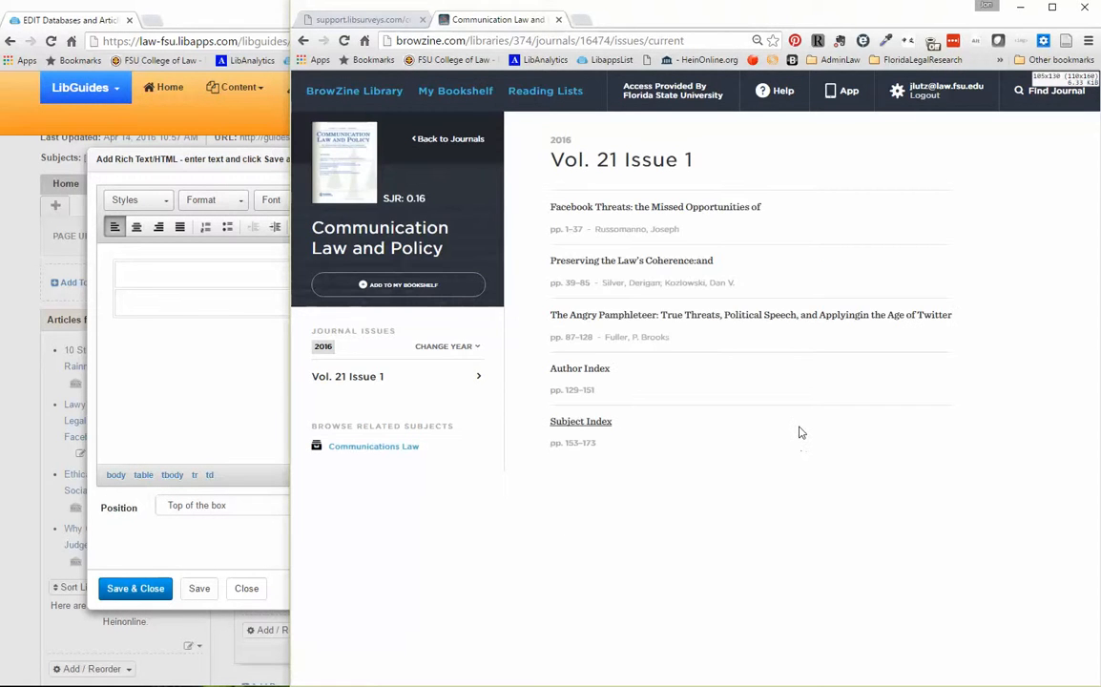
Copy the journal cover's image address and enter it as the URL of a new image in the LibGuides table's first cell.
right_click(349, 157)
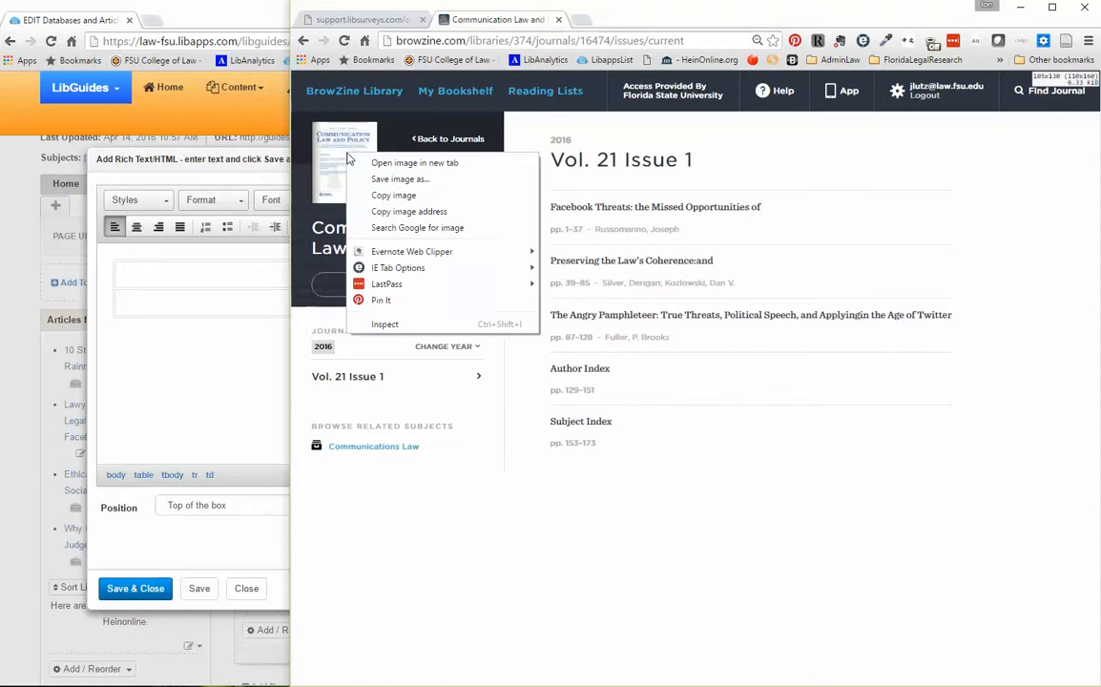
left_click(399, 213)
left_click(189, 347)
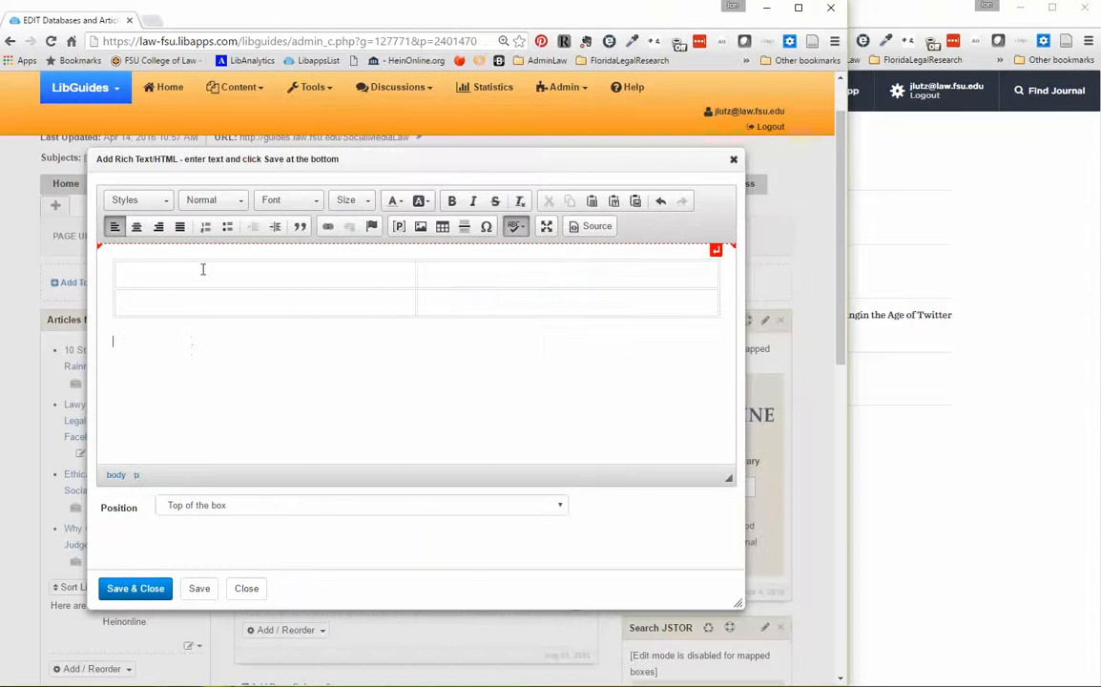
left_click(202, 268)
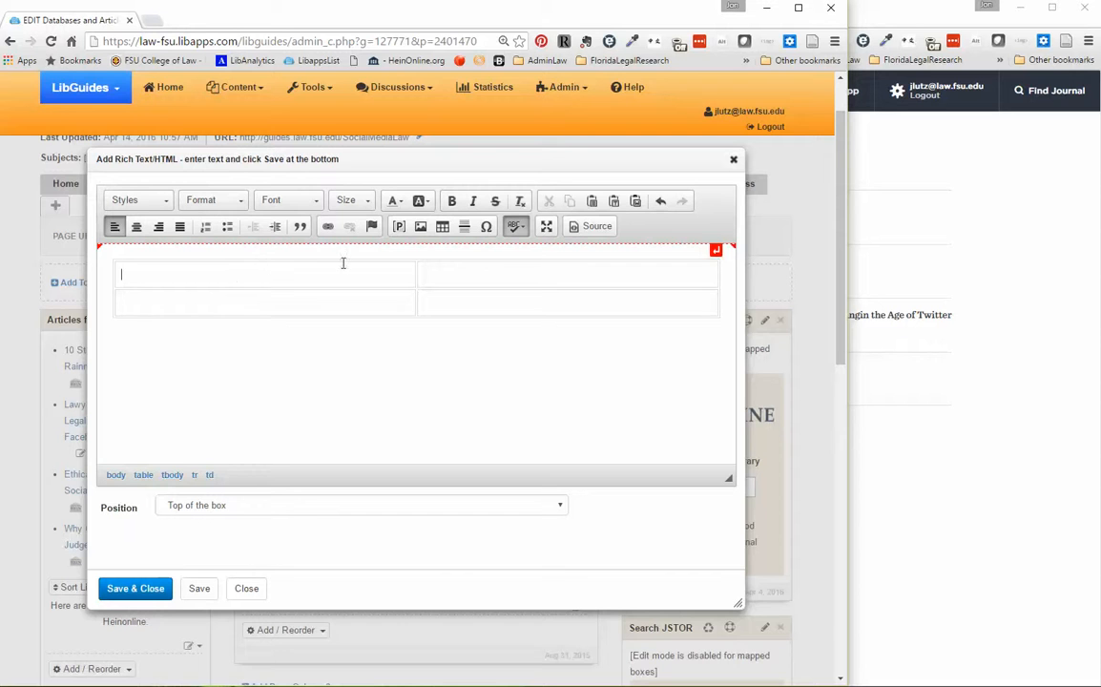
left_click(421, 227)
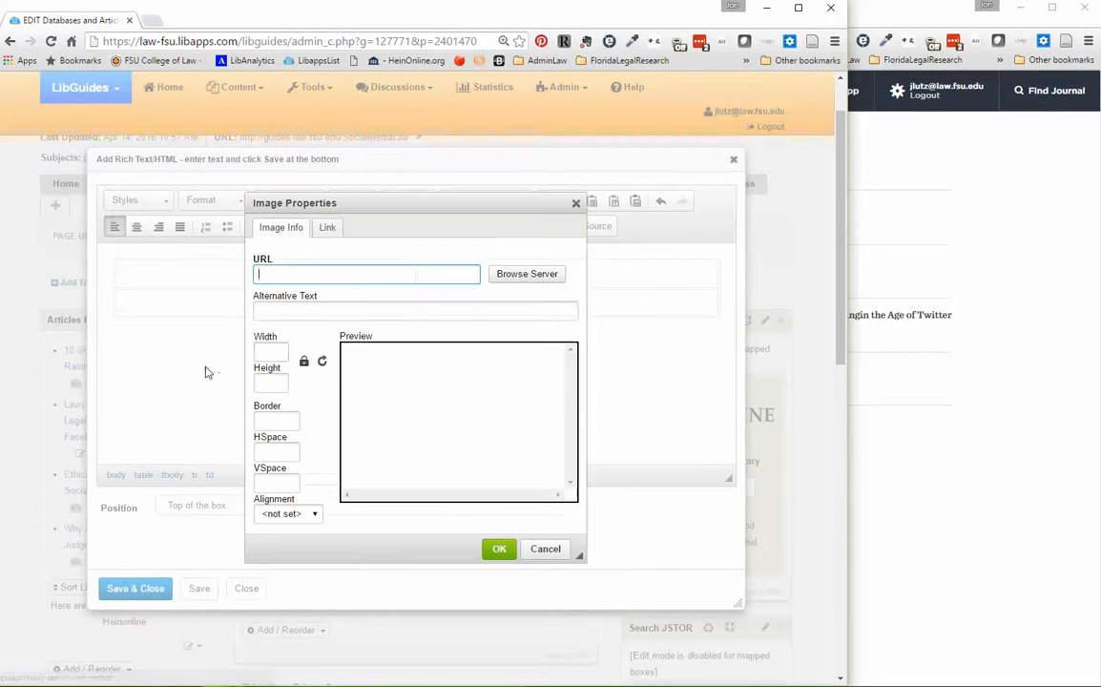
right_click(310, 273)
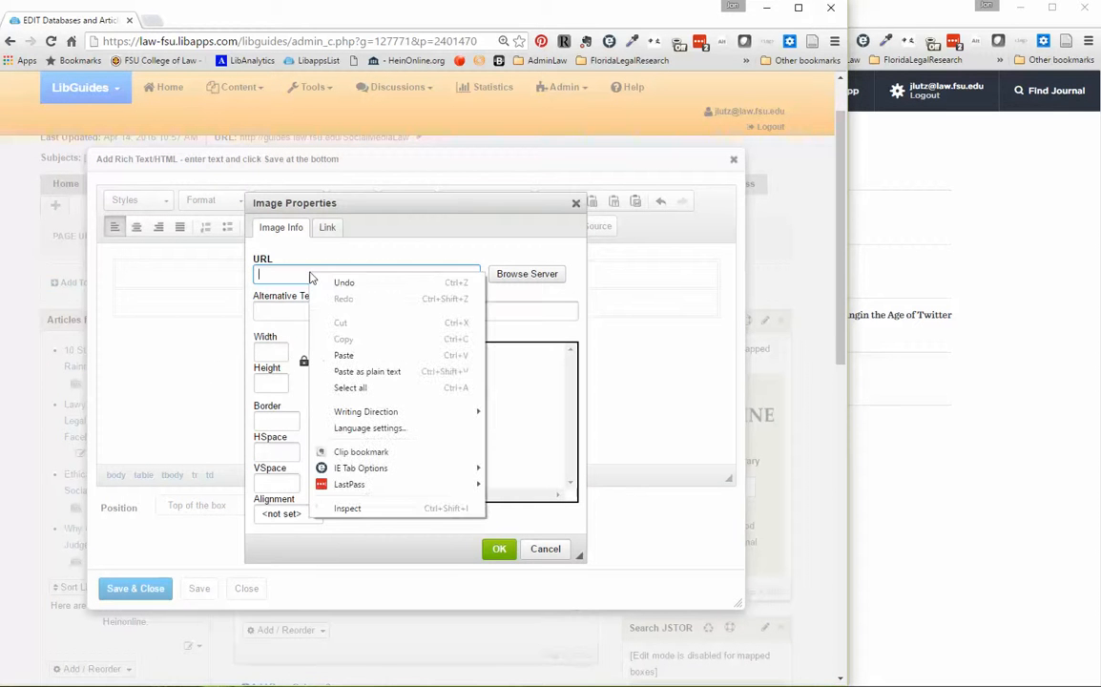
left_click(315, 355)
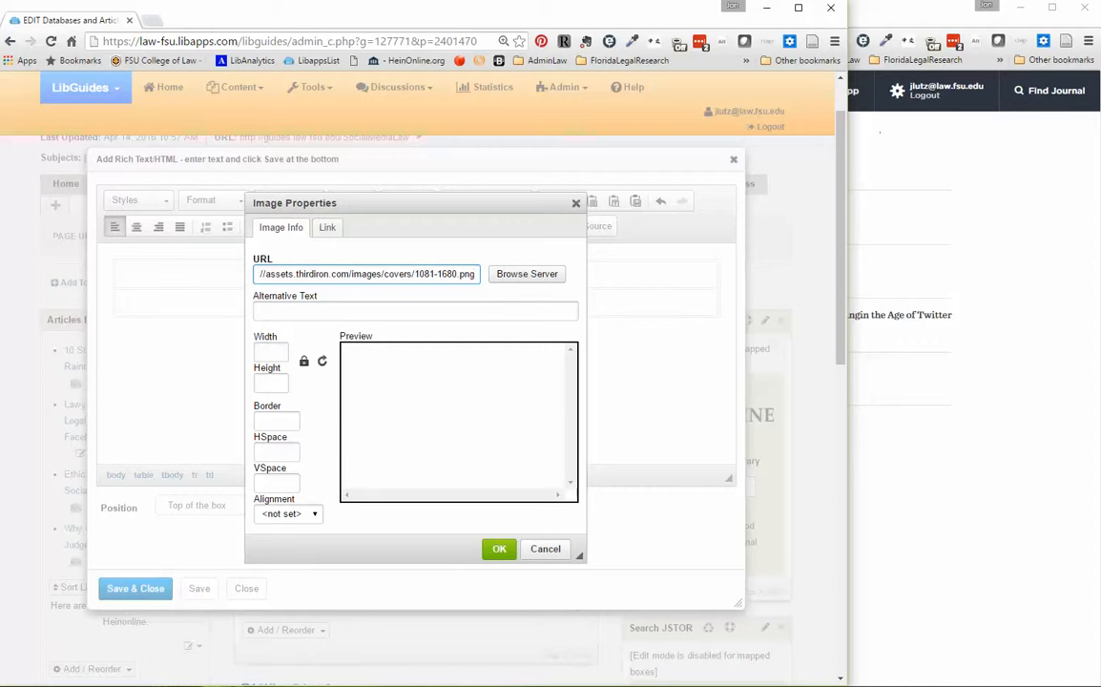
Link the cover image to the copied BrowZine address of Communication Law and Policy, target New Window (_blank), and insert the image.
left_click(902, 12)
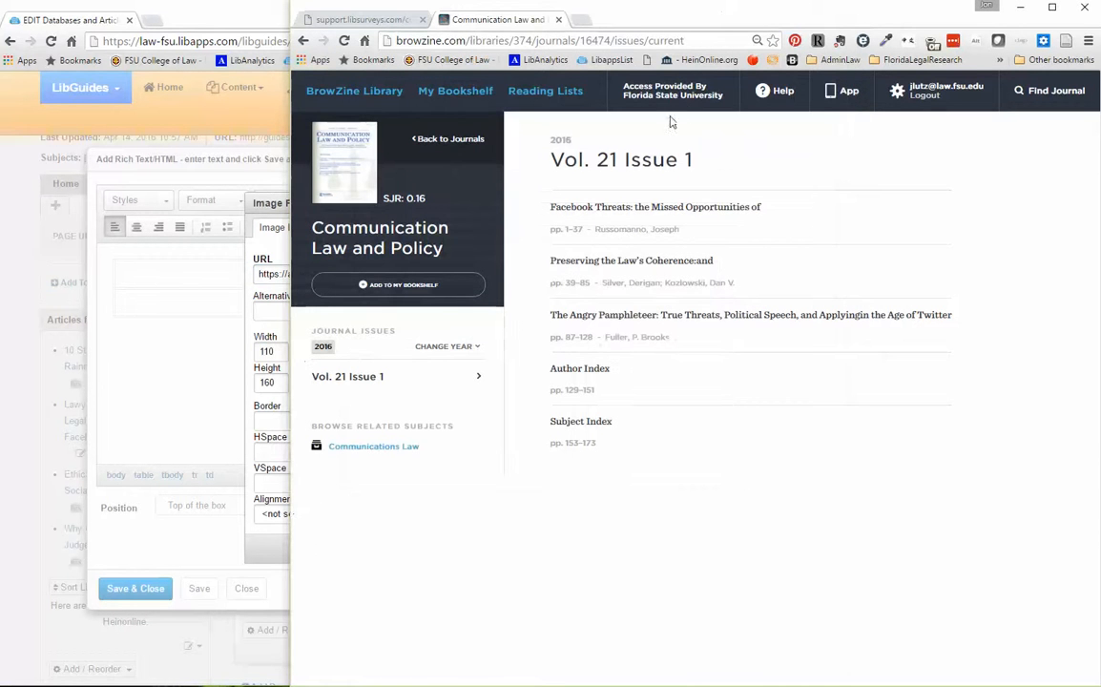
left_click(690, 39)
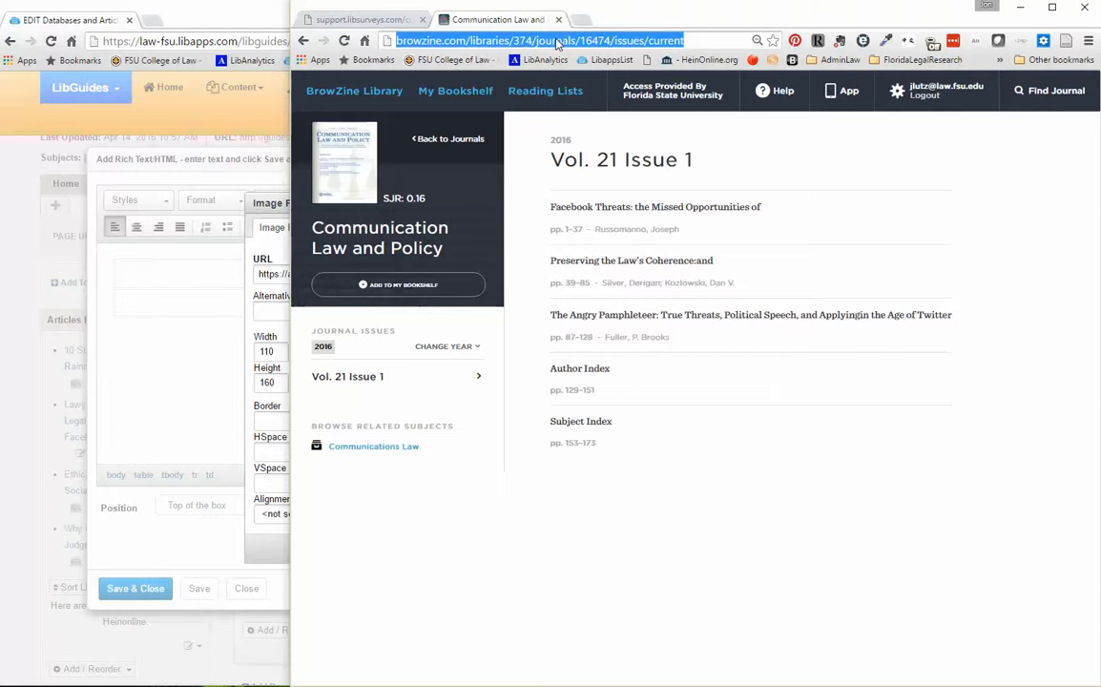
left_click(172, 18)
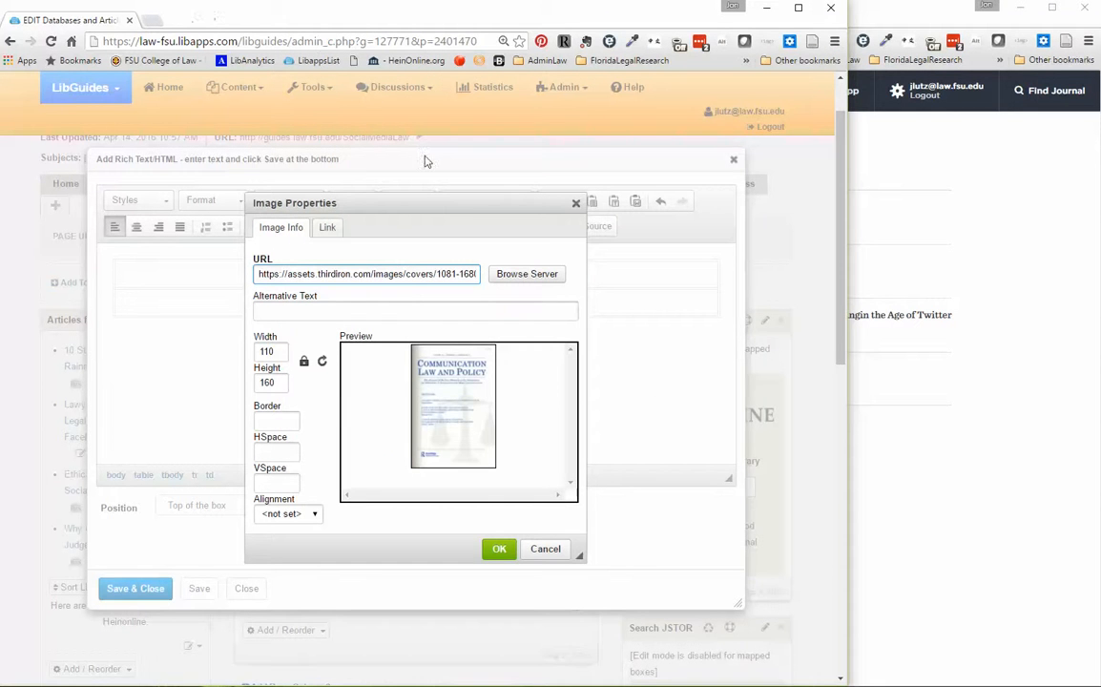
left_click(325, 228)
left_click(293, 270)
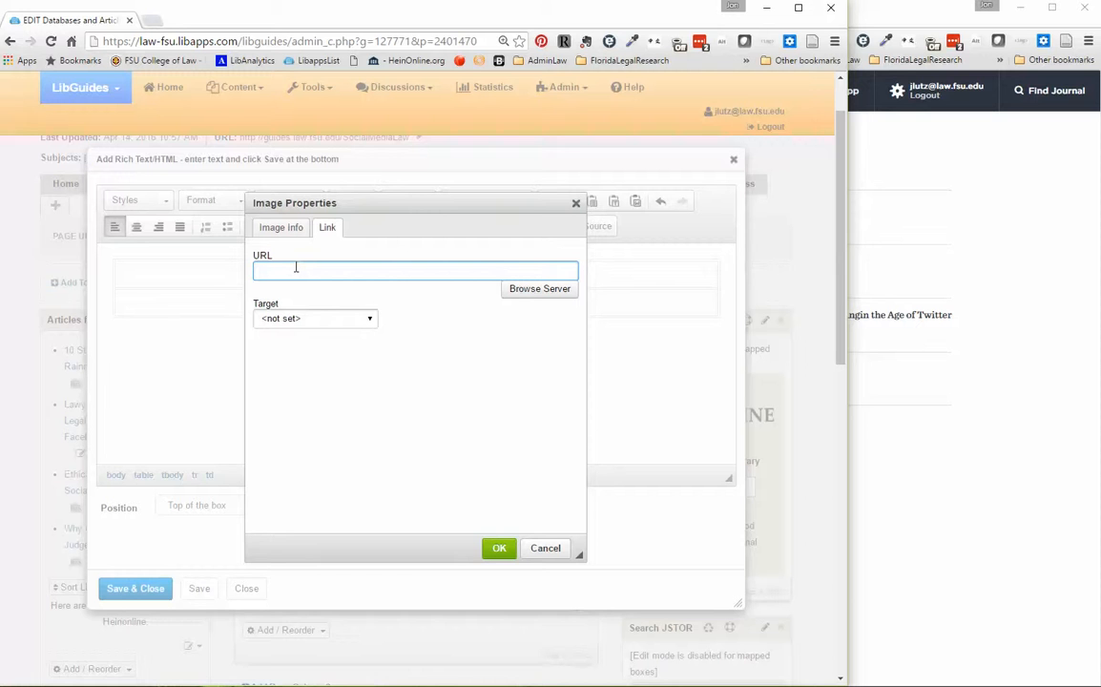
key("ctrl+v")
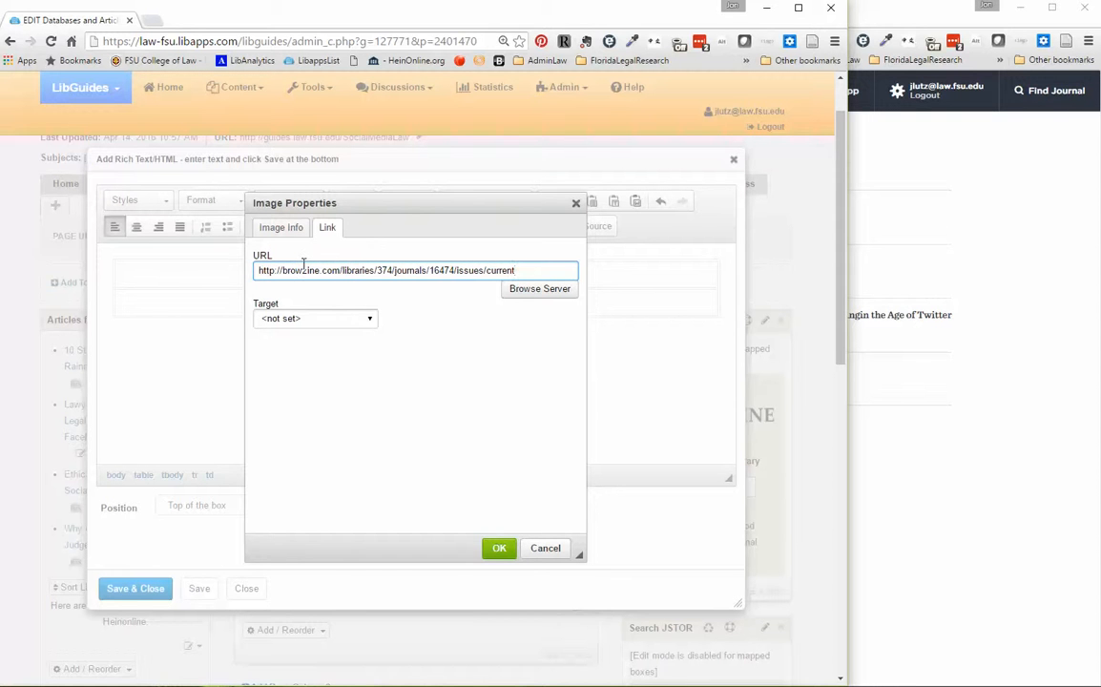
left_click(351, 319)
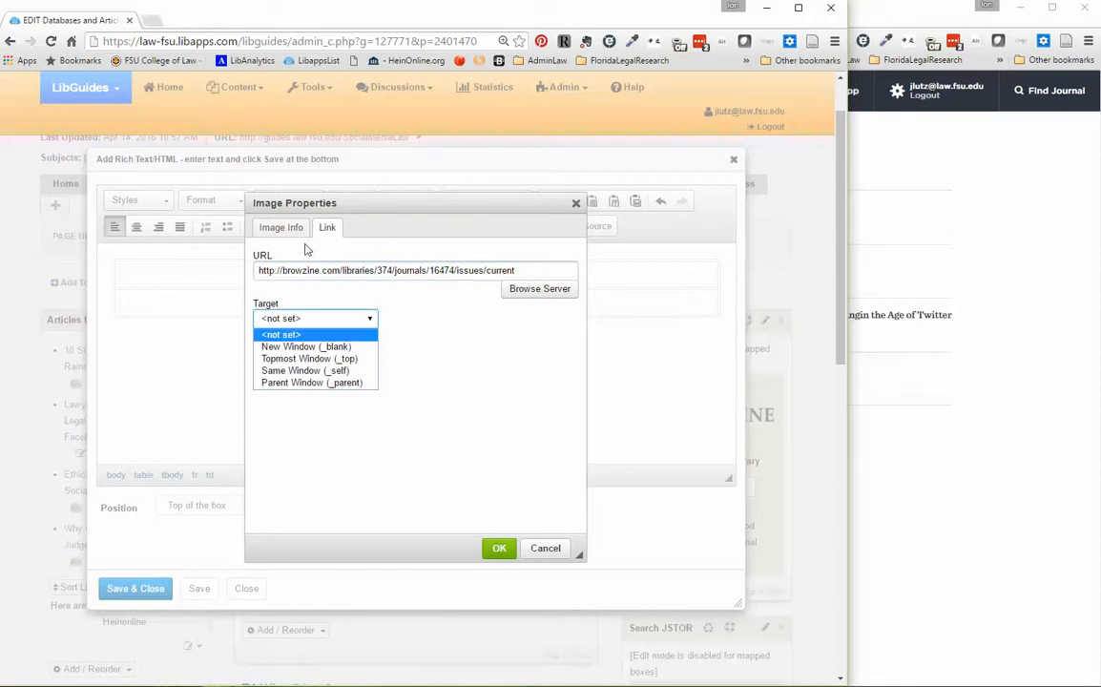
left_click(309, 349)
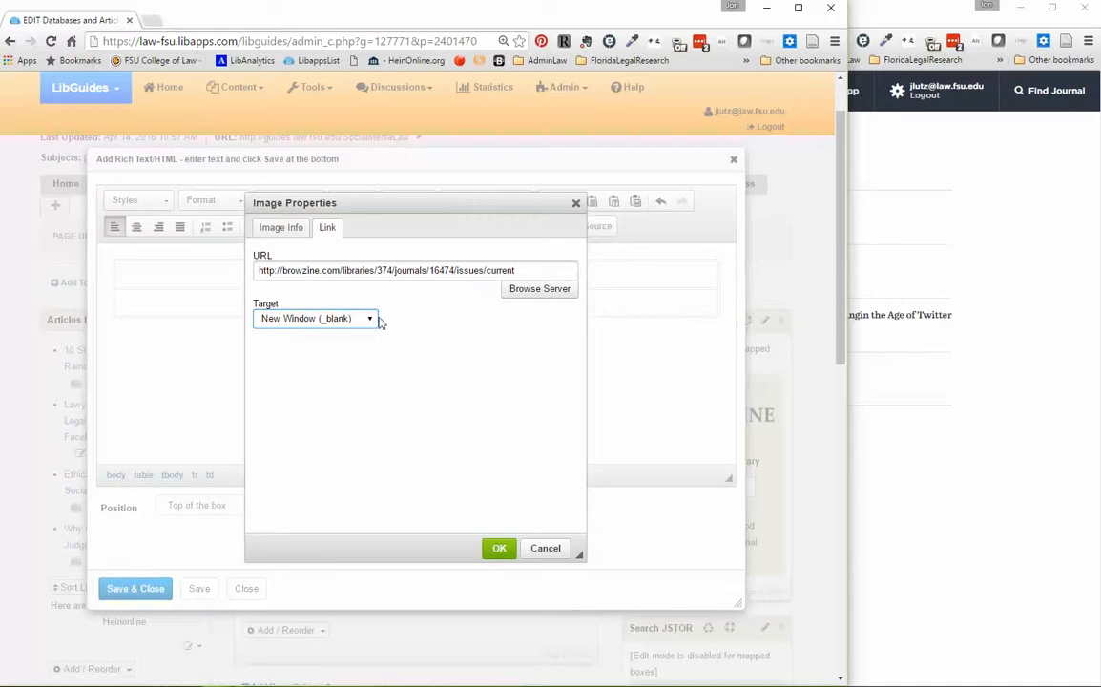
left_click(280, 227)
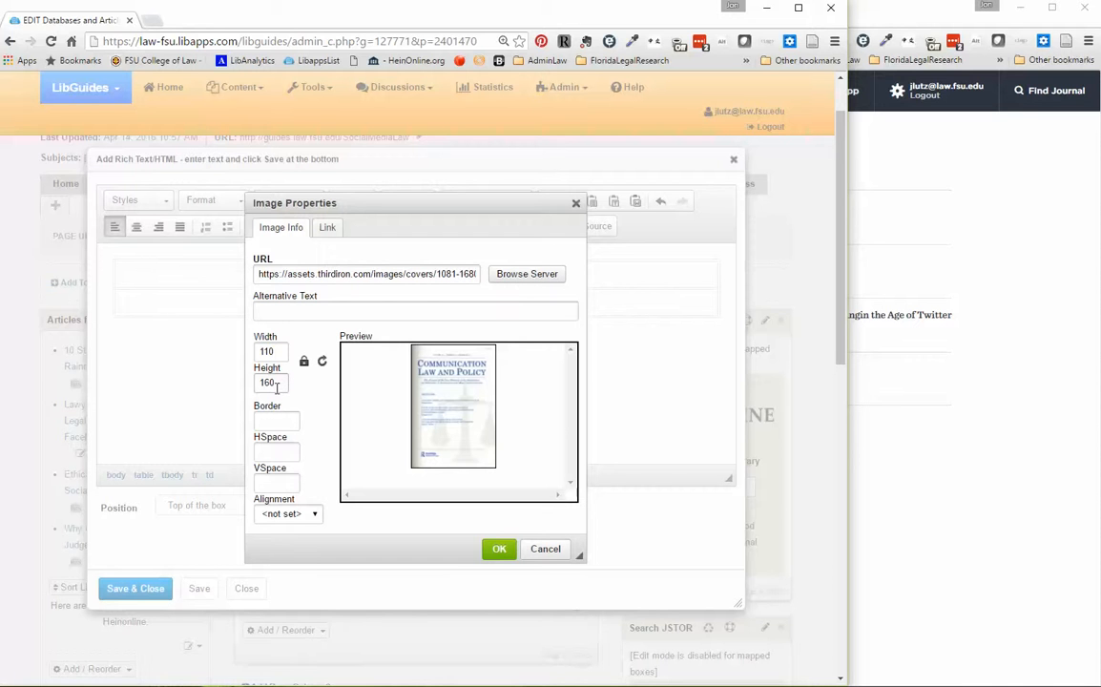
left_click(498, 551)
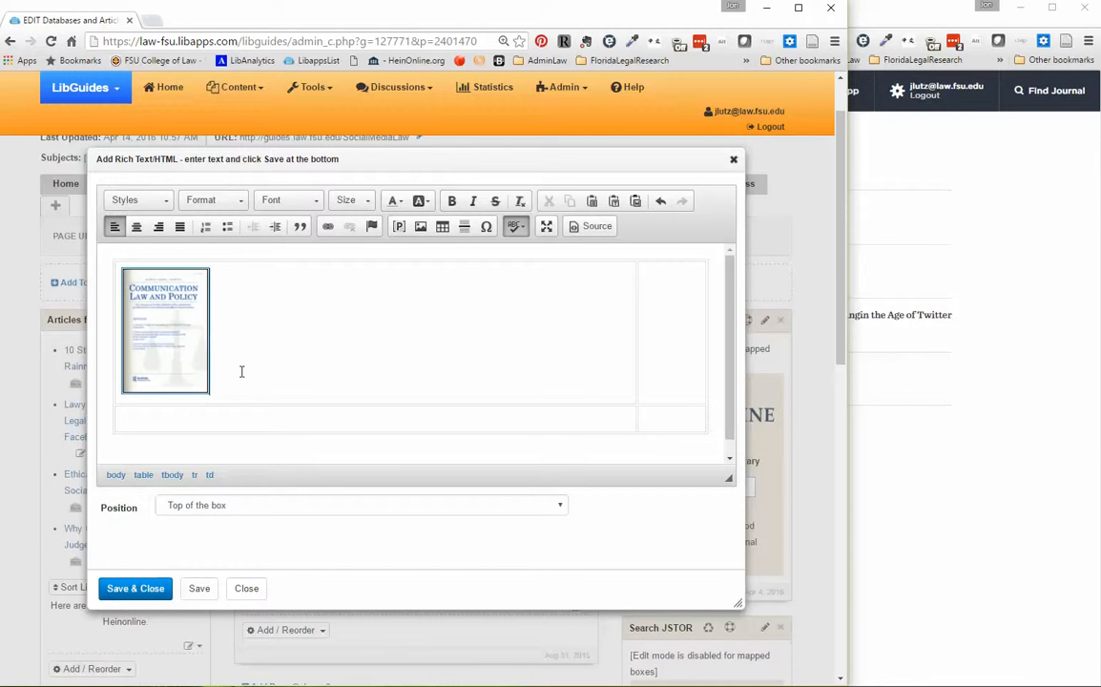
Add the caption "Communication Law and Policy" on a new line below the cover image.
key("Return")
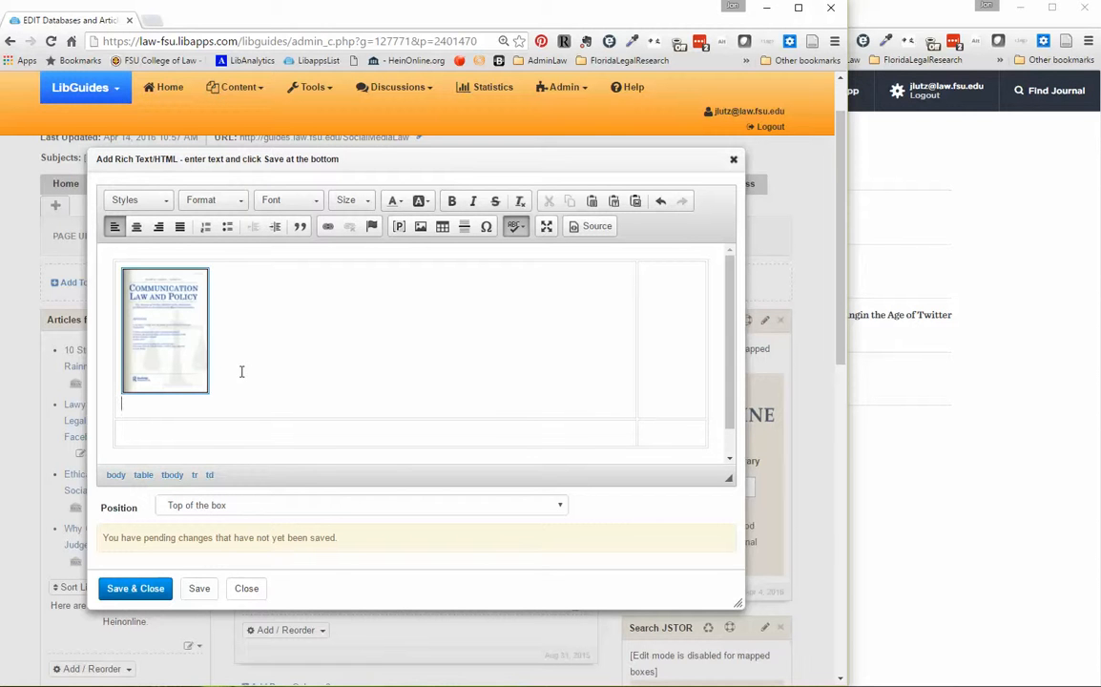
type("Communication Law and Policy")
key("BackSpace")
key("BackSpace")
key("BackSpace")
key("BackSpace")
type("olicy")
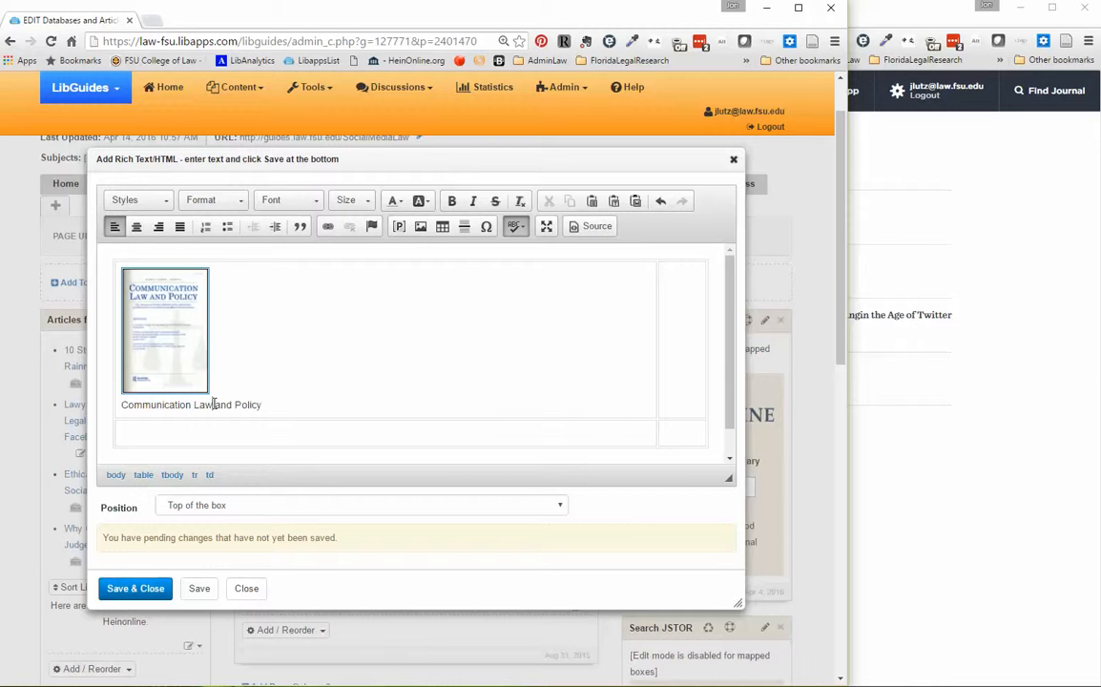
Center the cover and caption in the table cell, and save and close the rich text content.
left_click(137, 226)
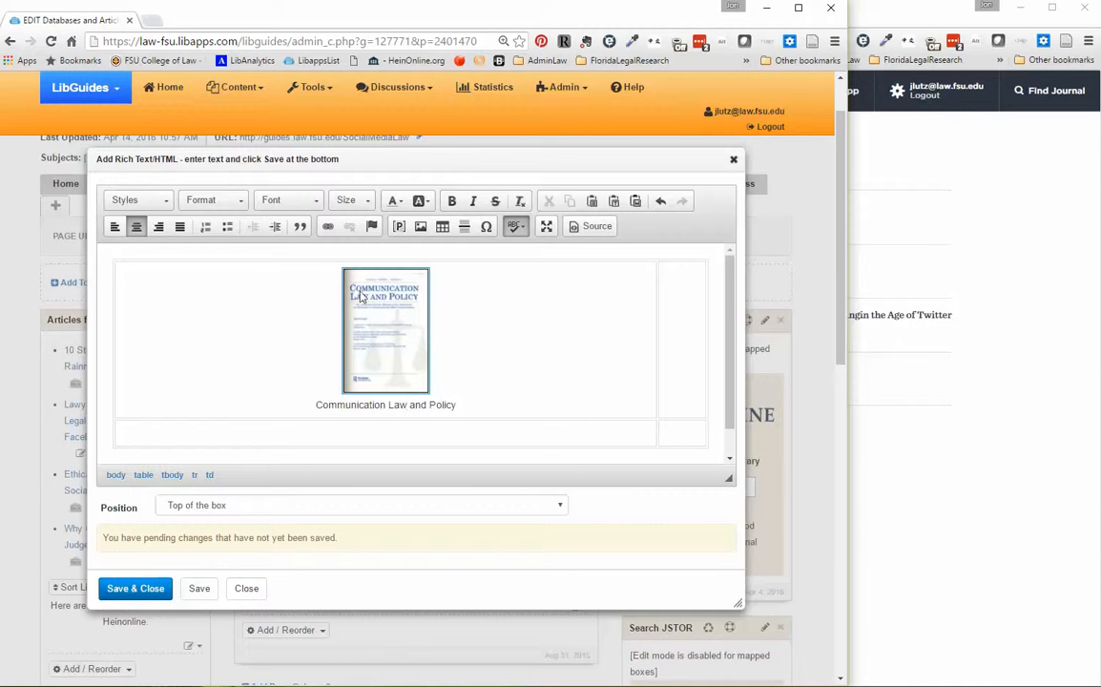
left_click(402, 405)
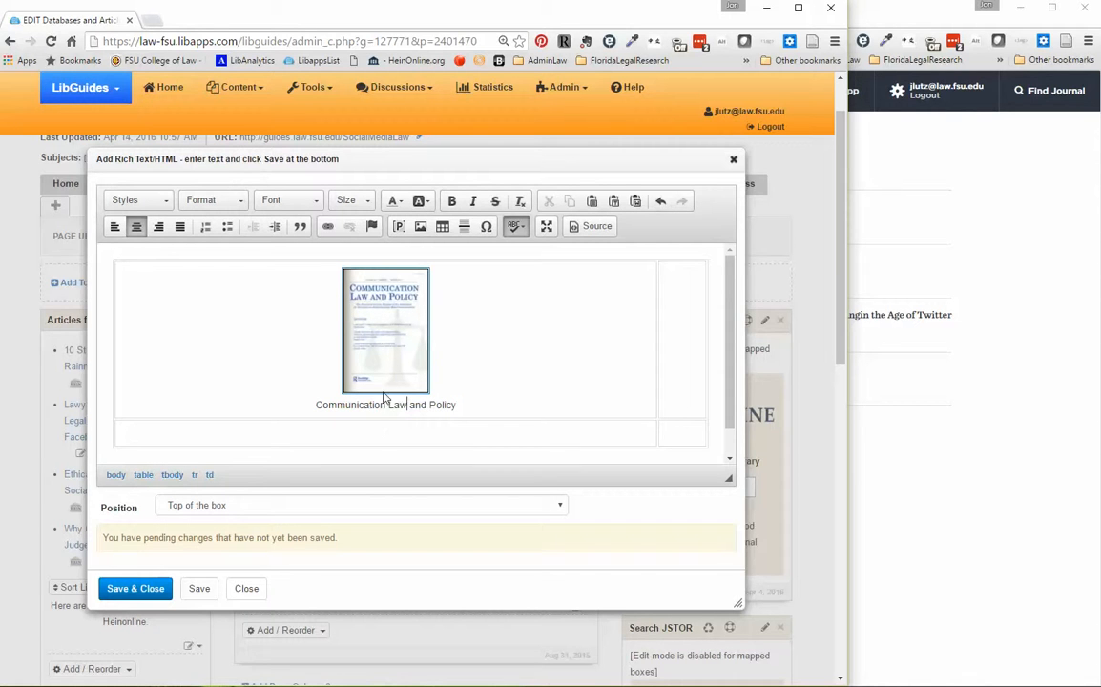
left_click(135, 589)
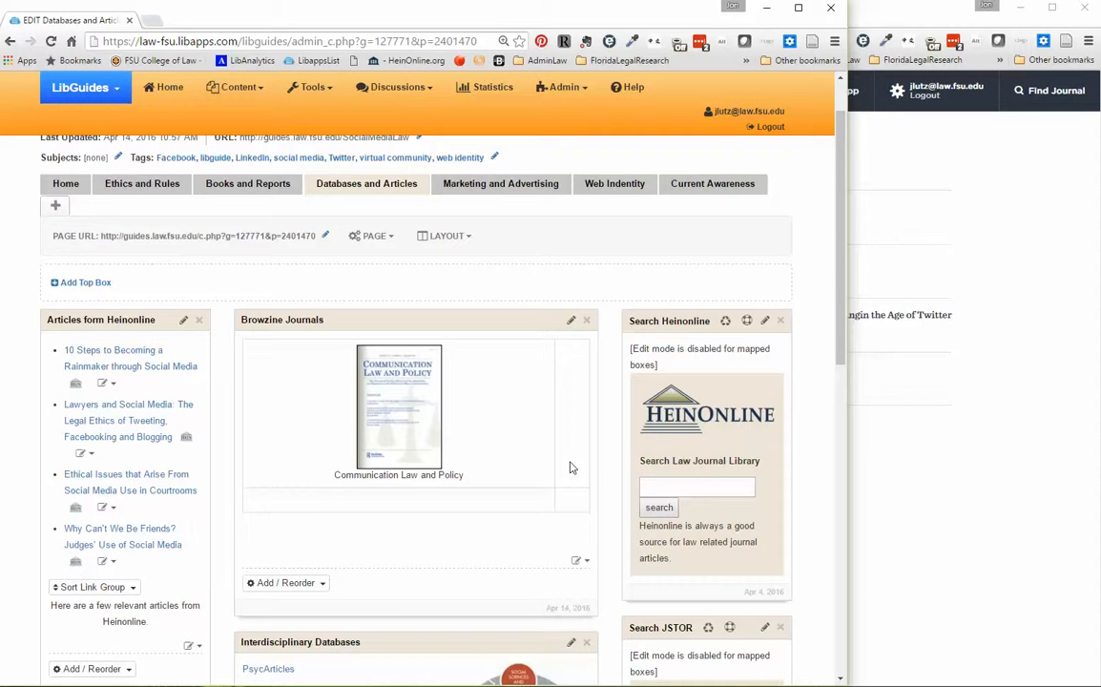
Switch to BrowZine, open International Journal of Law and Information Technology, and copy its cover's image address.
left_click(914, 23)
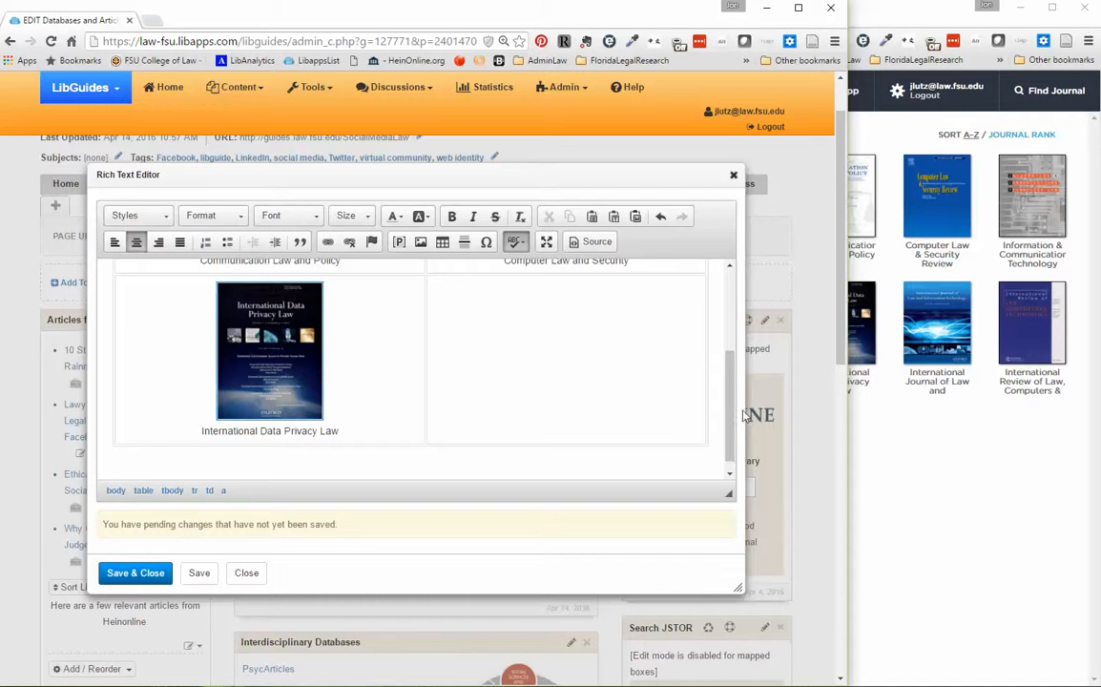
mouse_move(732, 401)
left_mouse_down()
mouse_move(725, 293)
mouse_move(742, 397)
left_mouse_up()
left_click(595, 361)
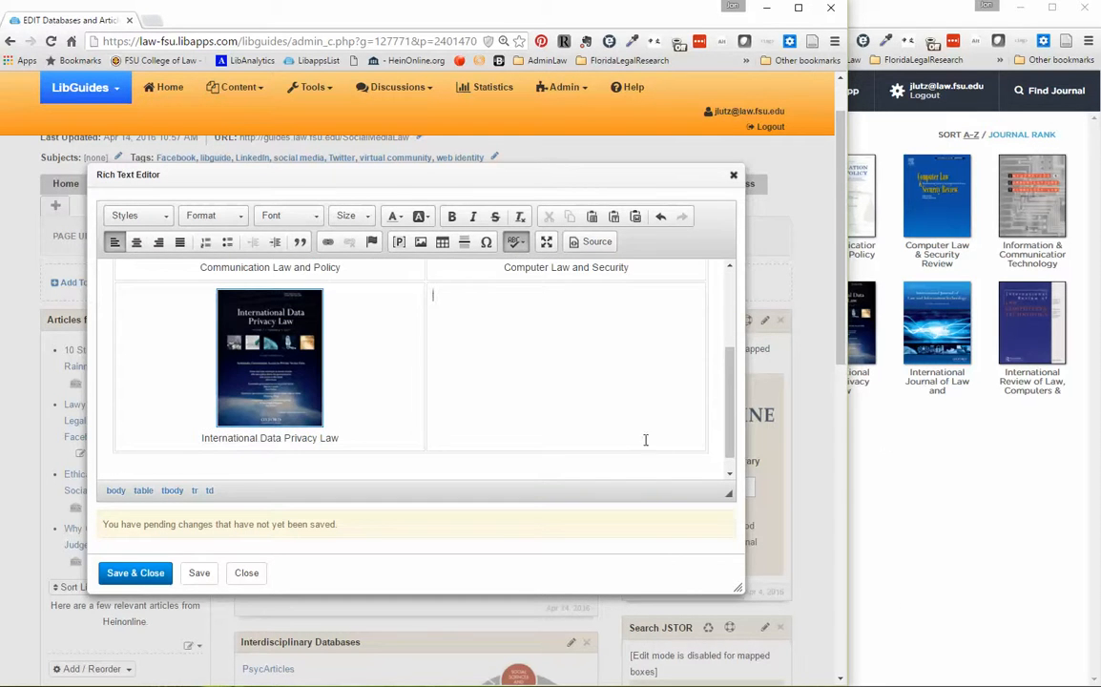
left_click(978, 535)
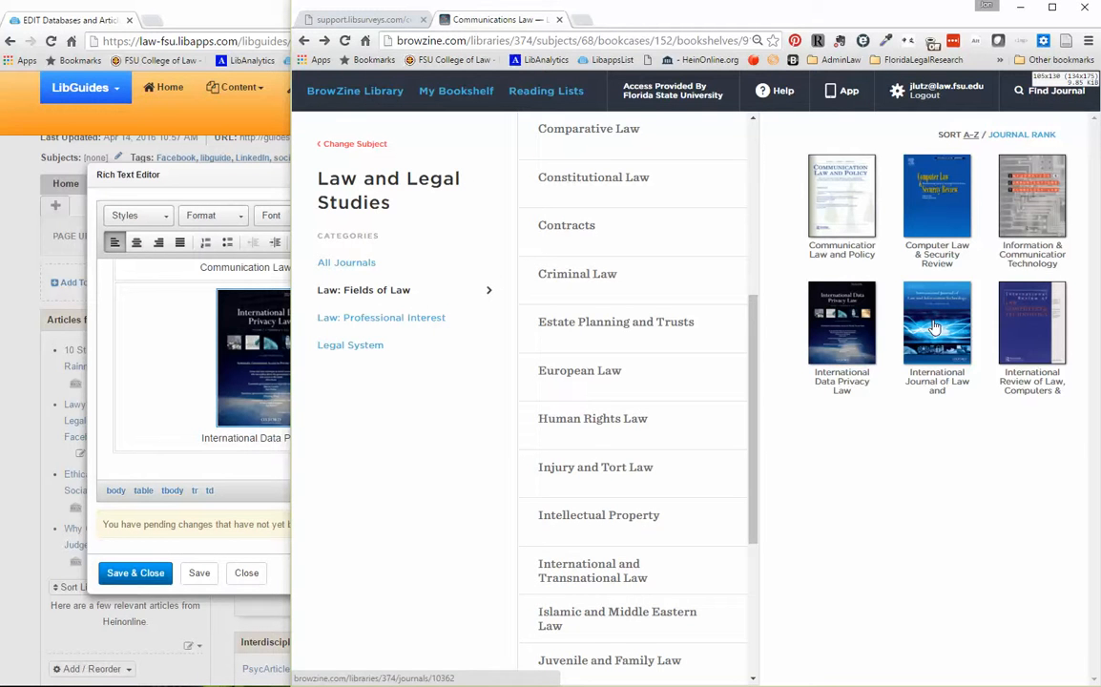
left_click(935, 328)
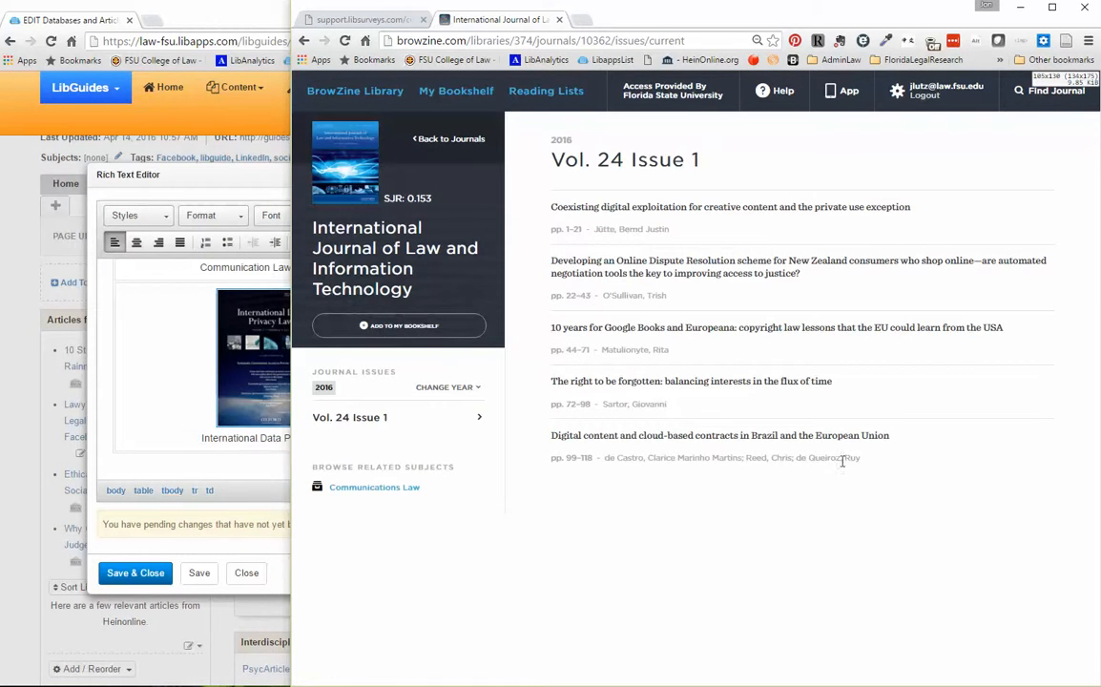
right_click(358, 157)
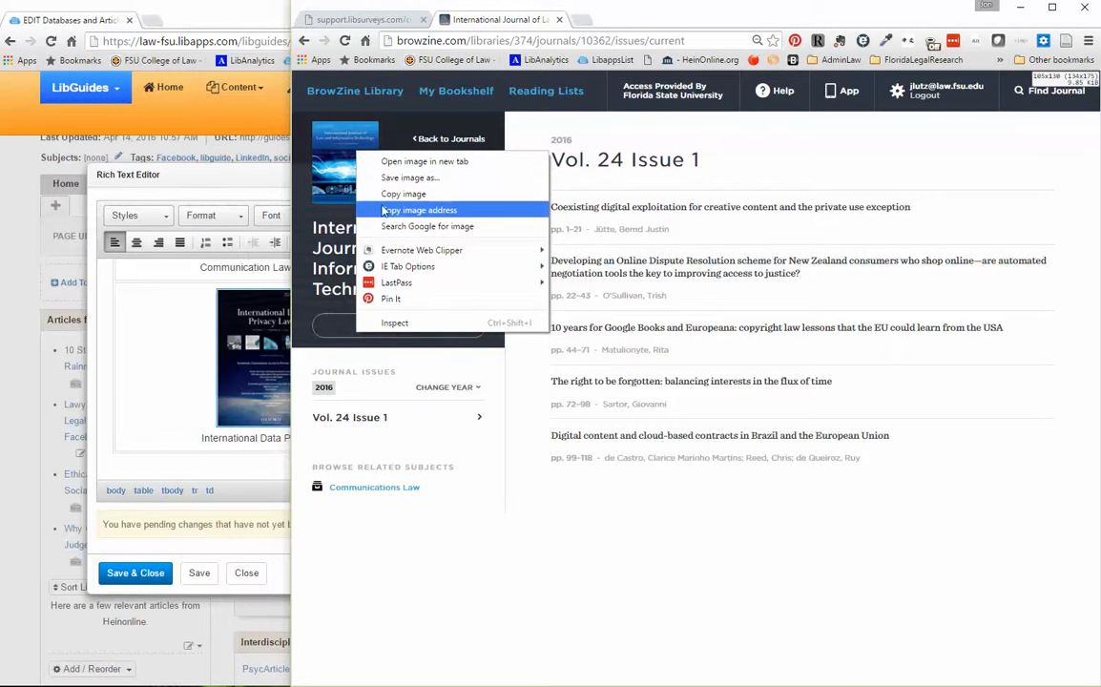
left_click(403, 218)
Start a new image in the table's empty cell beside International Data Privacy Law, using the copied cover address as its URL.
left_click(236, 324)
left_click(501, 362)
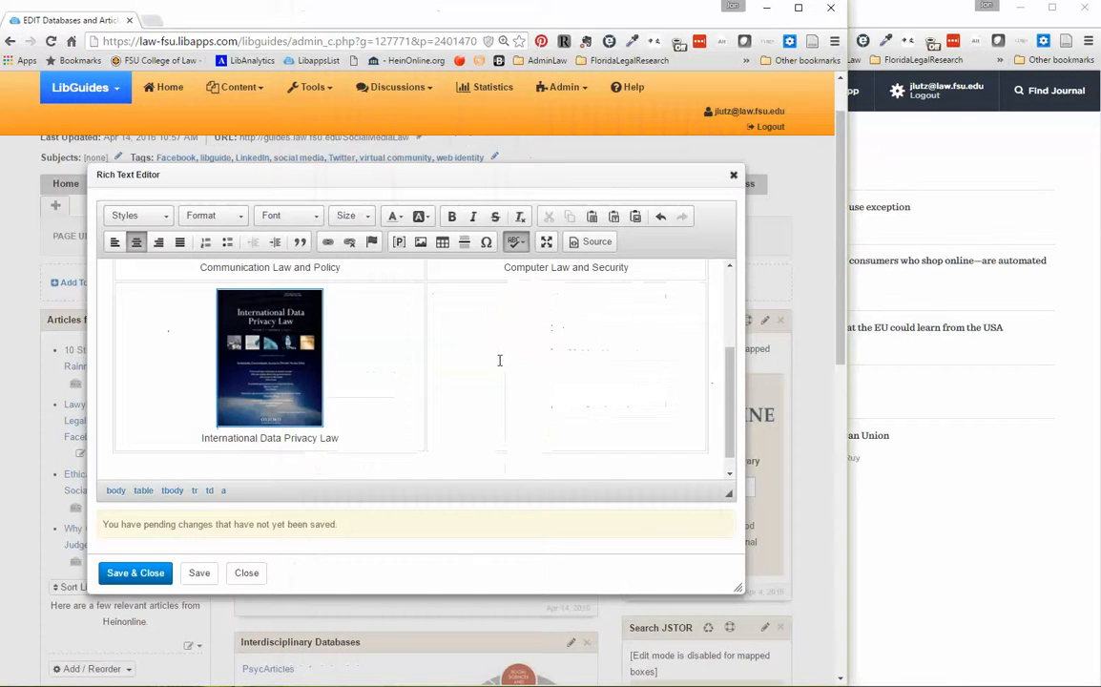
left_click(420, 243)
right_click(342, 274)
left_click(372, 359)
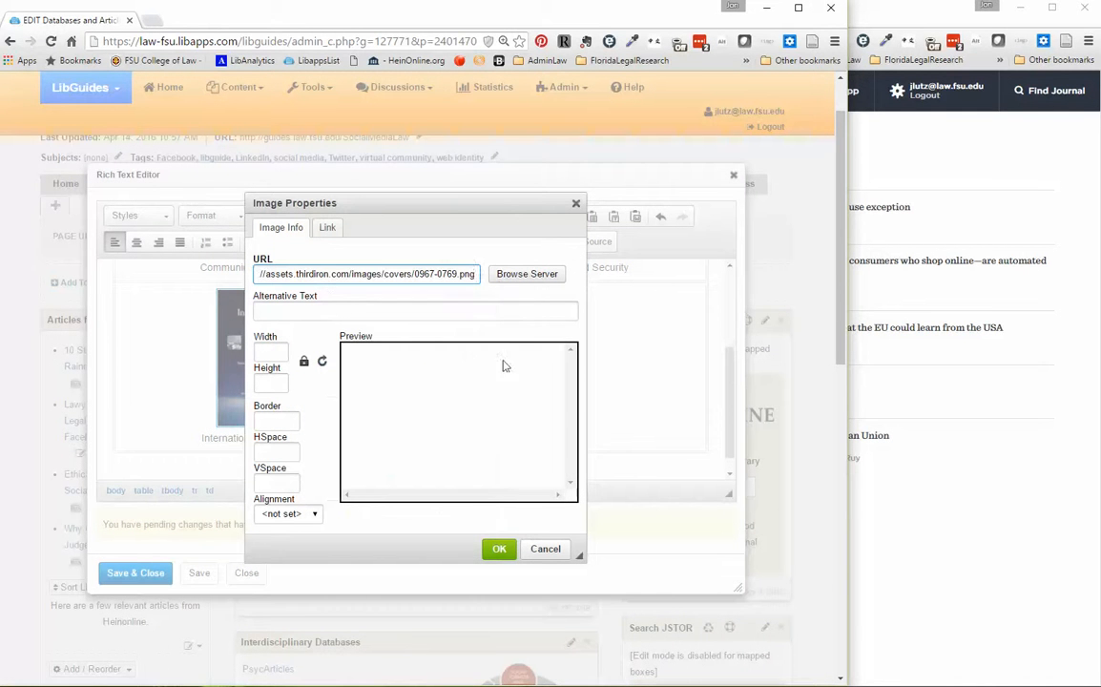
Copy the BrowZine page address of International Journal of Law and Information Technology.
left_click(967, 380)
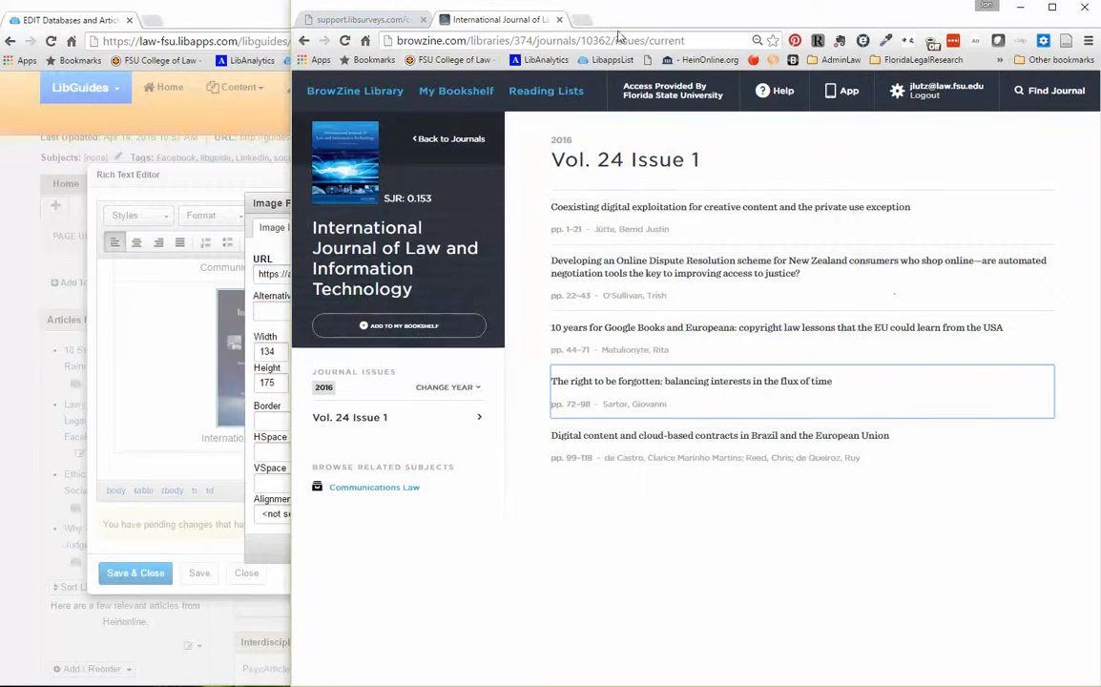
left_click(496, 40)
right_click(698, 40)
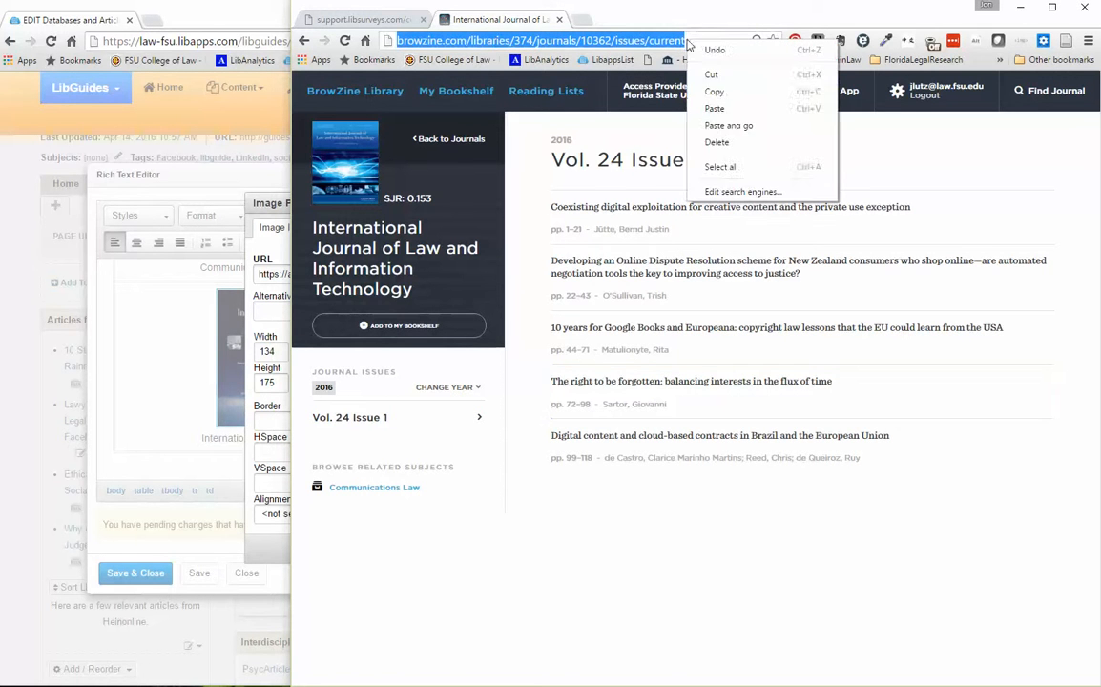
left_click(733, 93)
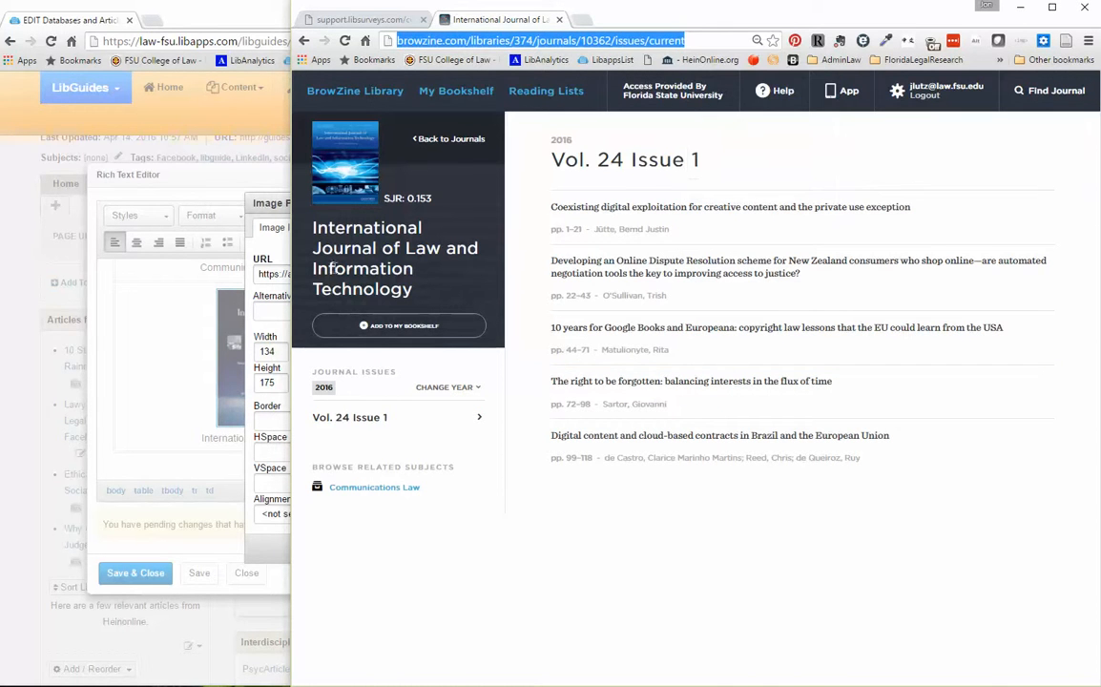
Link the new cover image to the copied BrowZine address with target New Window (_blank), and insert the image.
left_click(290, 309)
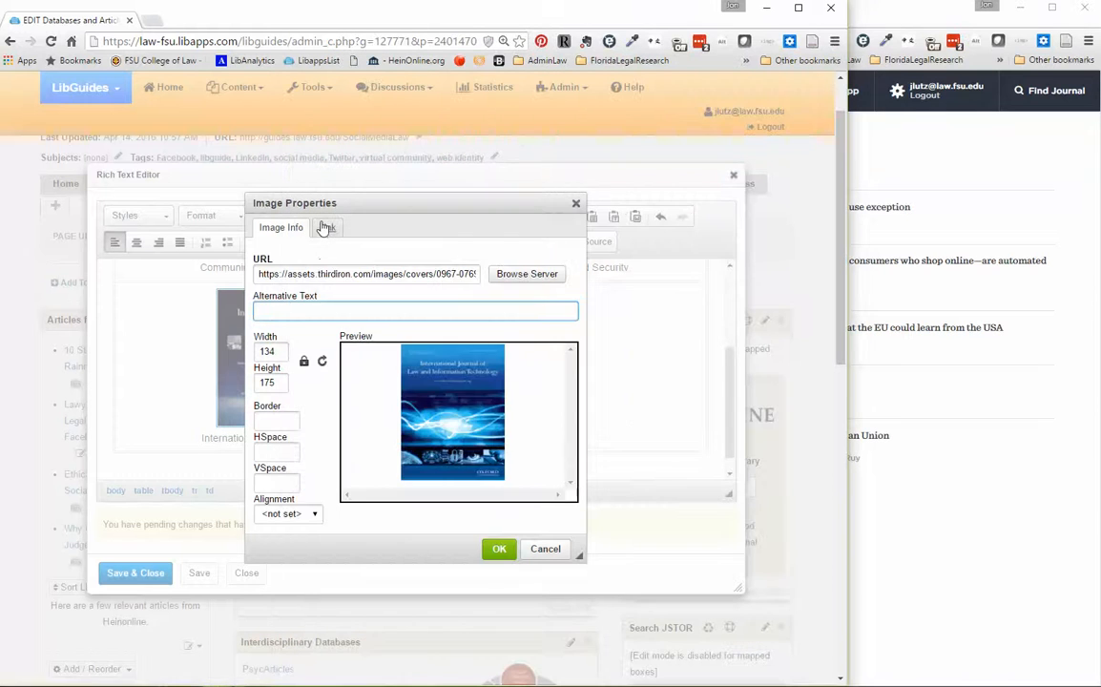
left_click(328, 227)
right_click(303, 263)
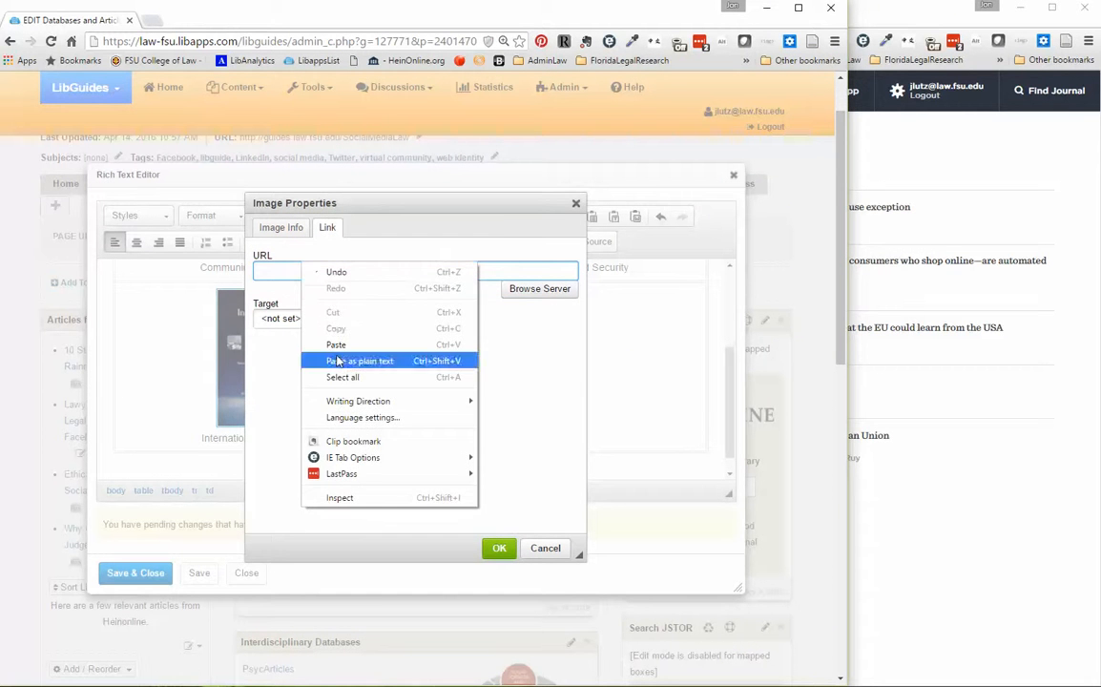
left_click(306, 315)
left_click(361, 320)
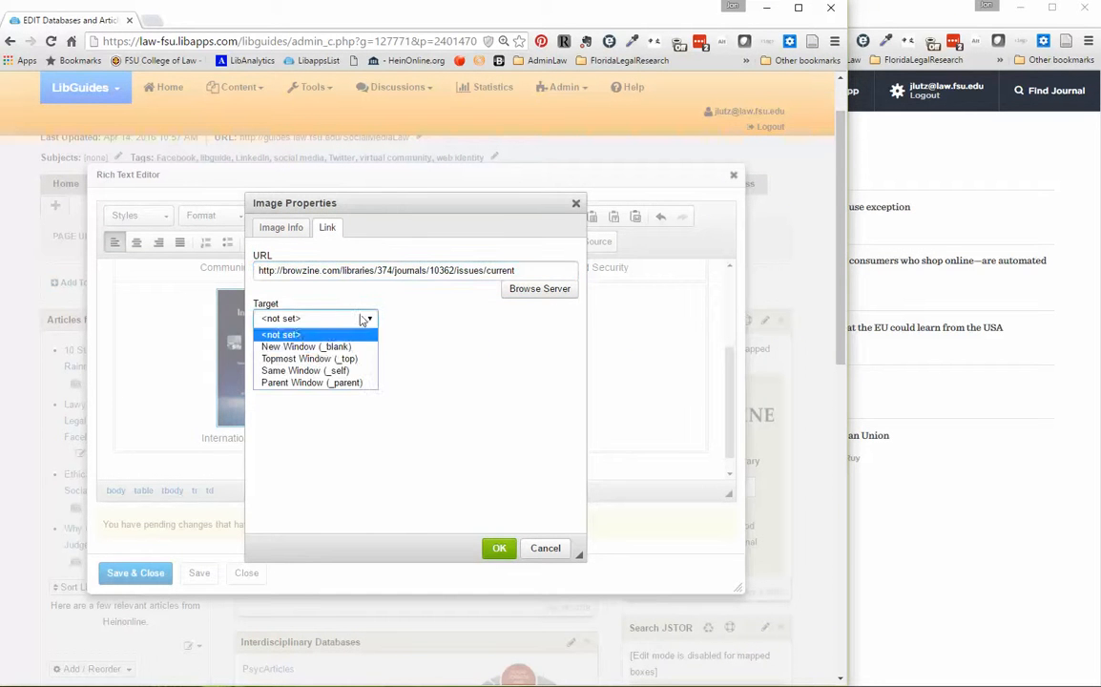
left_click(319, 349)
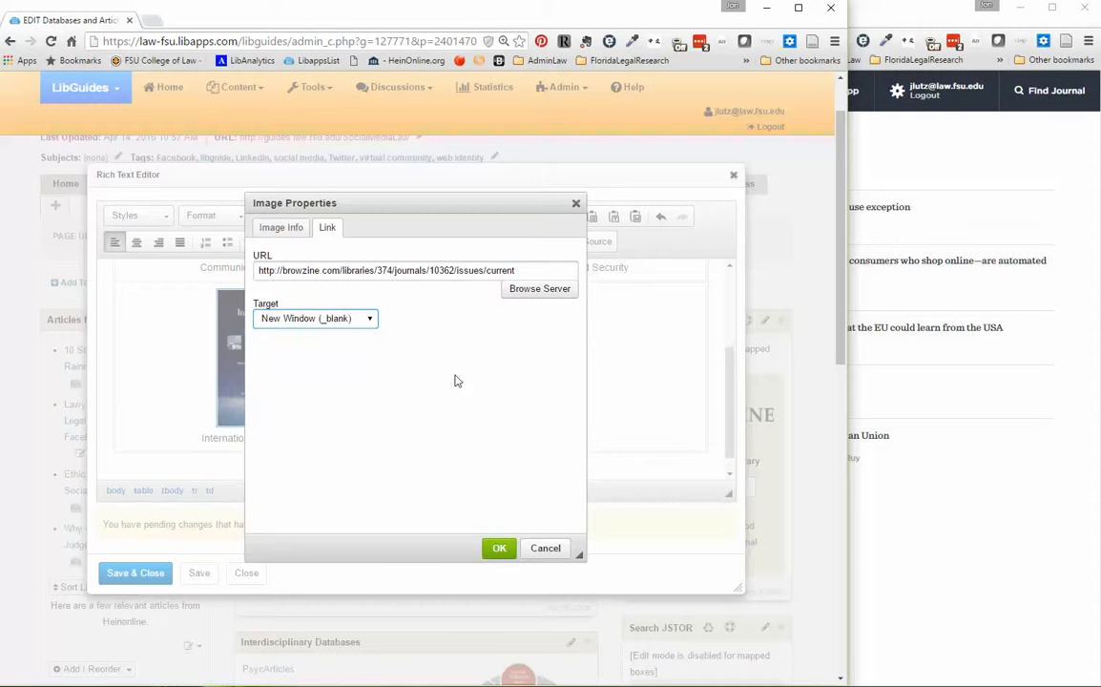
left_click(497, 549)
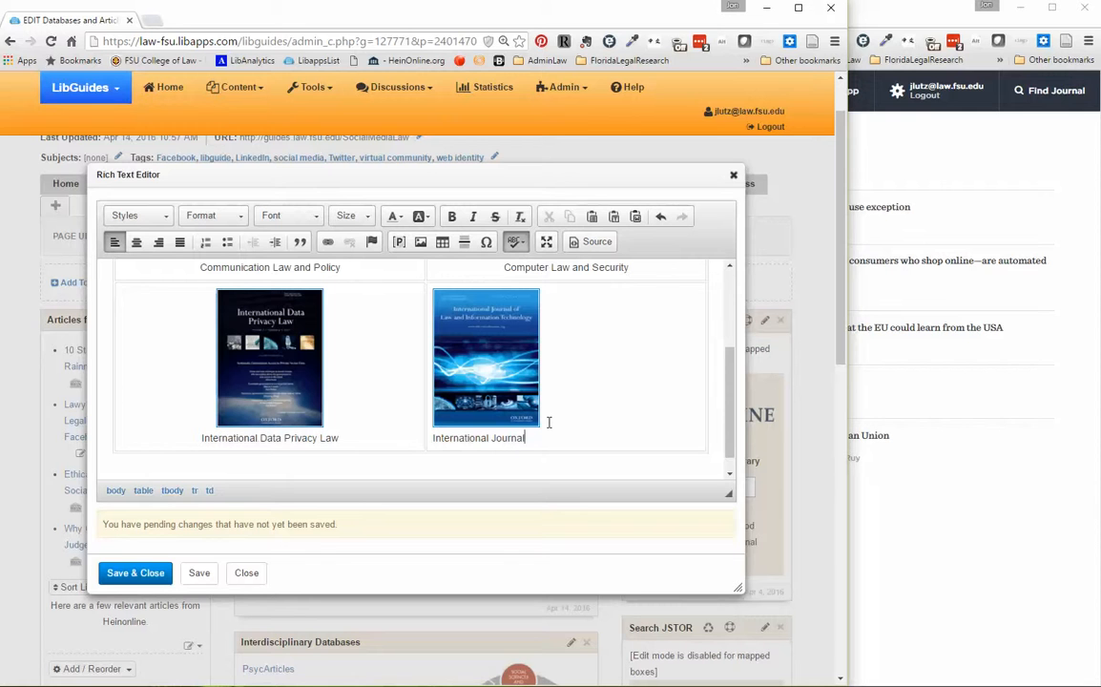
Add the caption "International Journal of Law and Information Technology" below the cover and center the cell's content.
type("w and Information Technology")
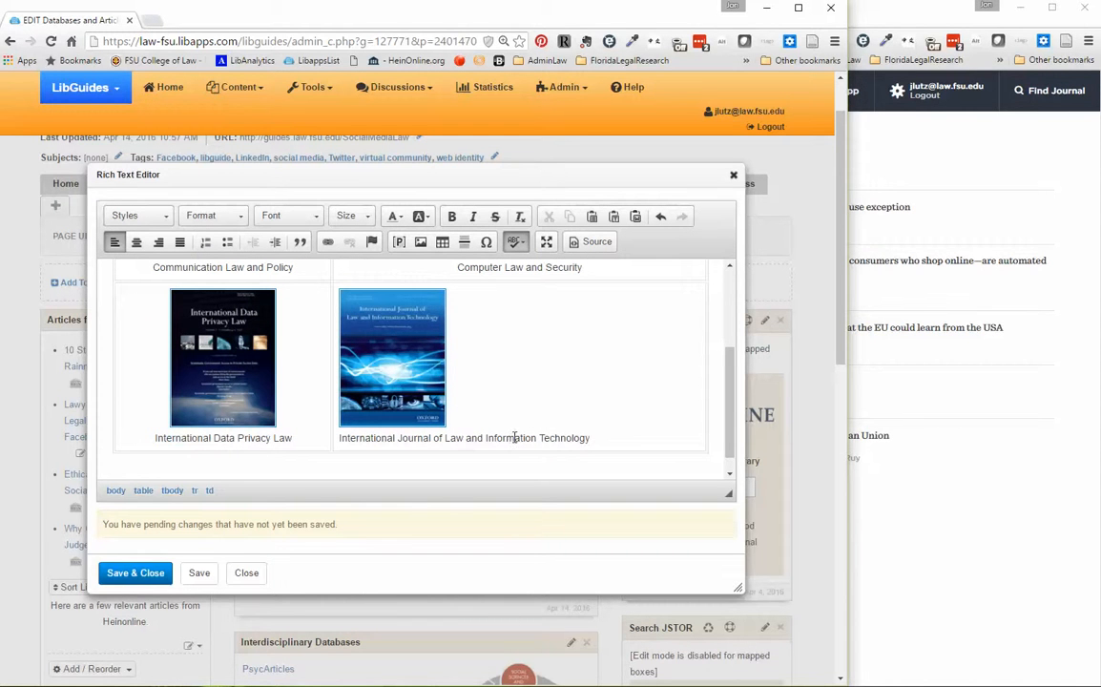
left_click(137, 241)
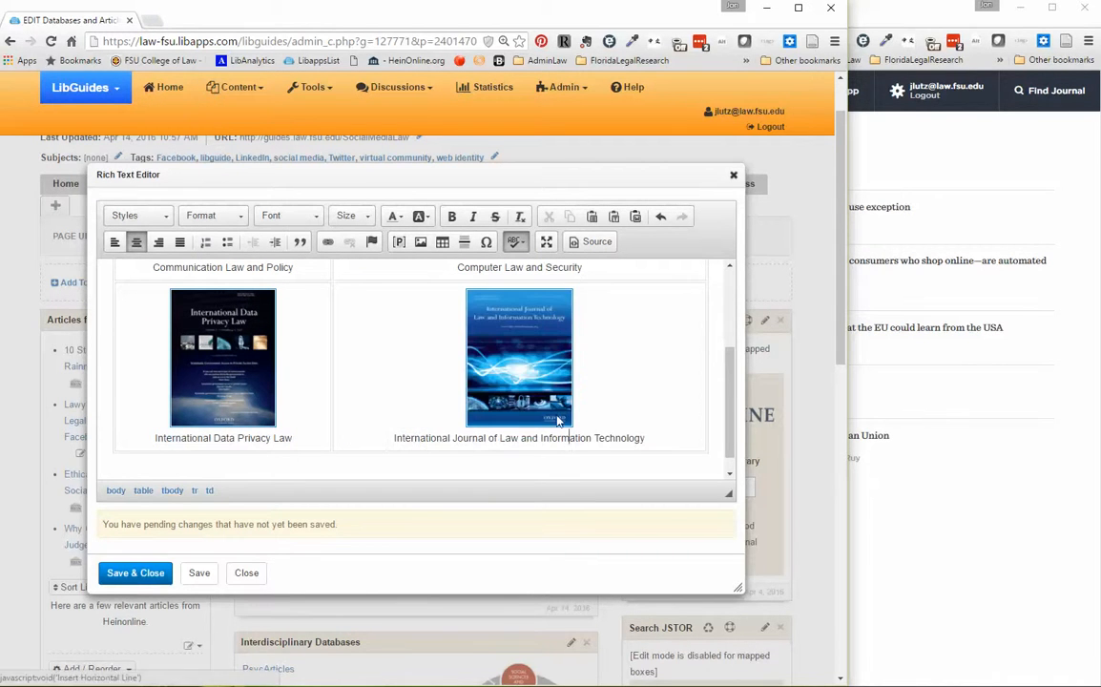
Compare the covers in the table and check the image dimensions of the two second-row covers.
scroll(665, 364, "up", 3)
scroll(666, 365, "down", 3)
scroll(730, 420, "up", 3)
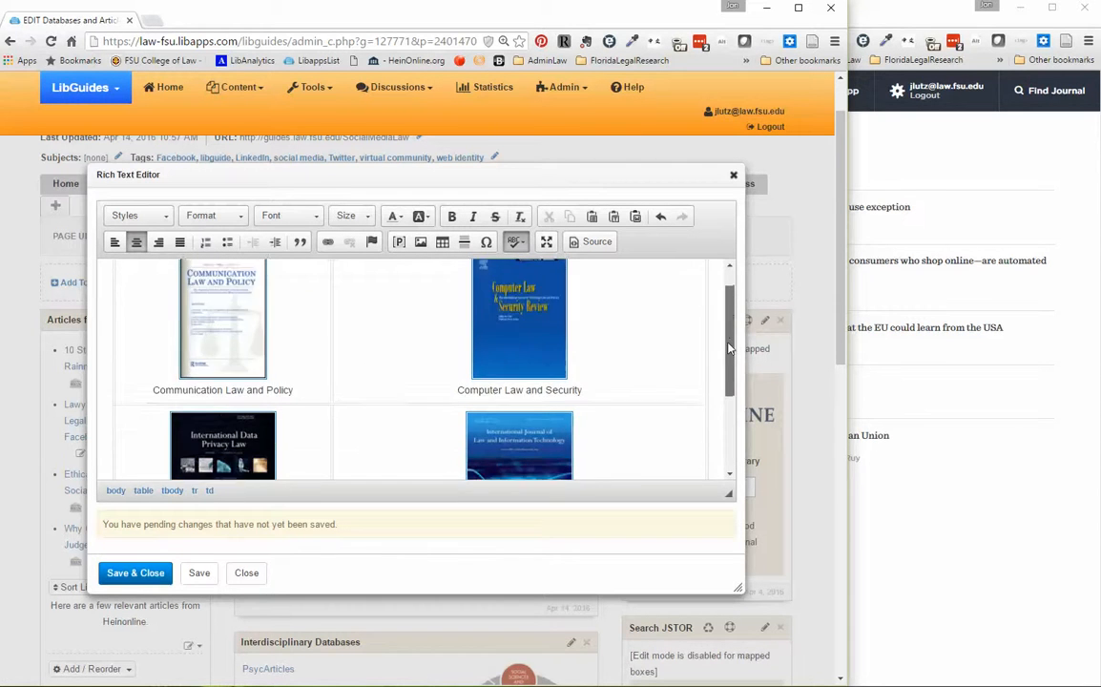
scroll(727, 416, "down", 3)
left_click(494, 325)
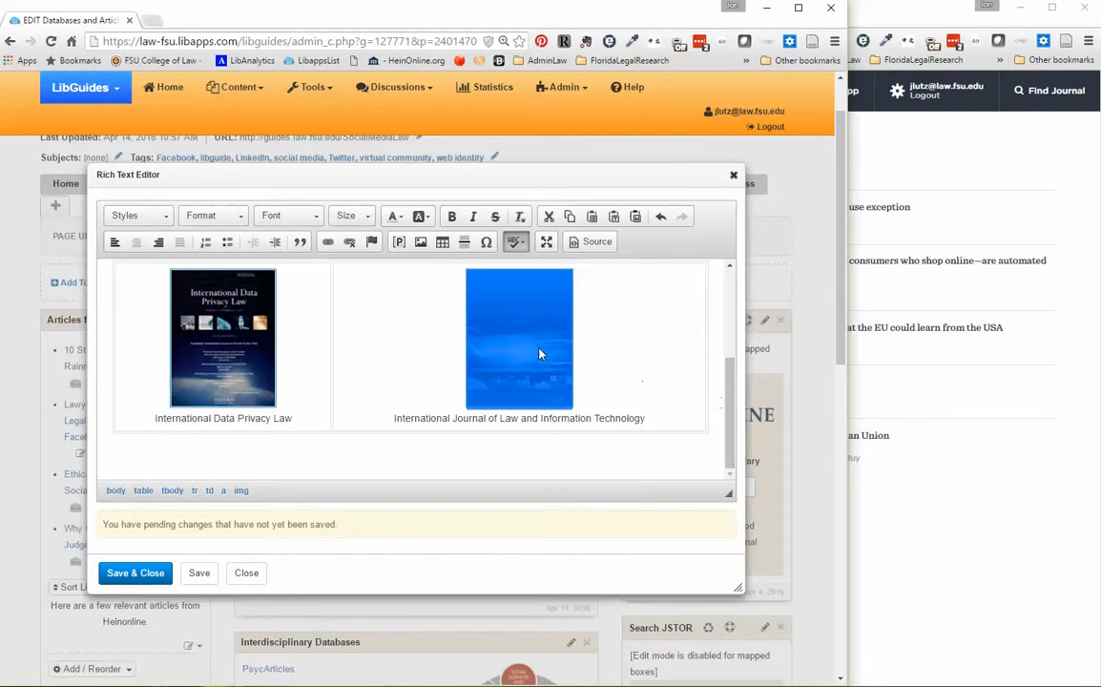
left_click(418, 242)
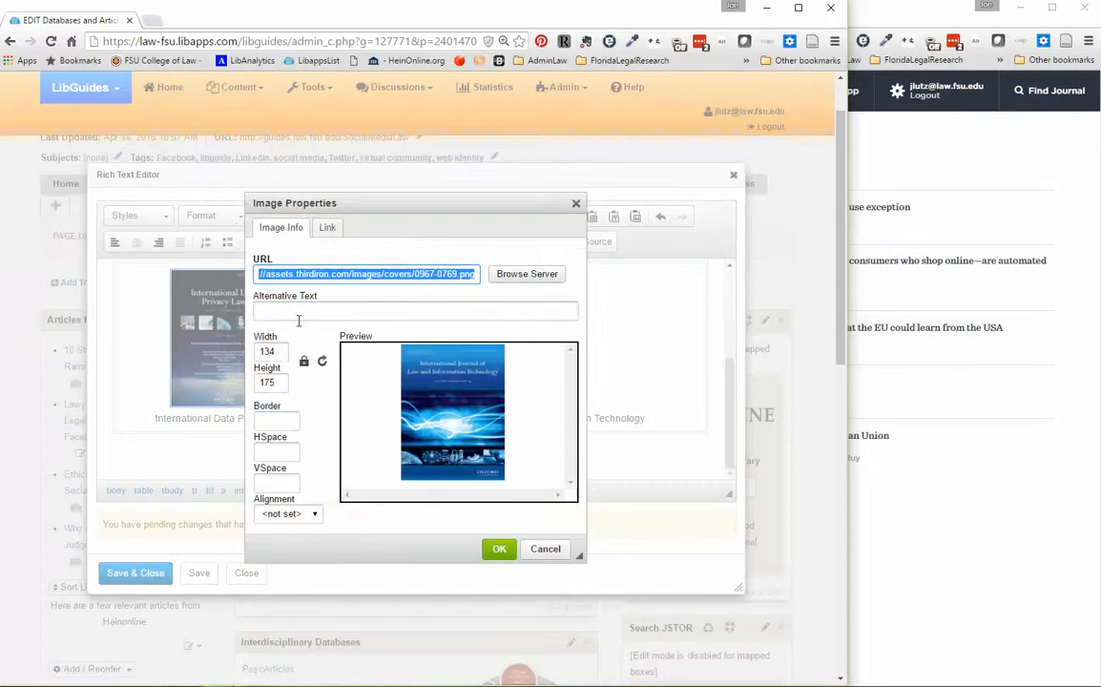
left_click(551, 549)
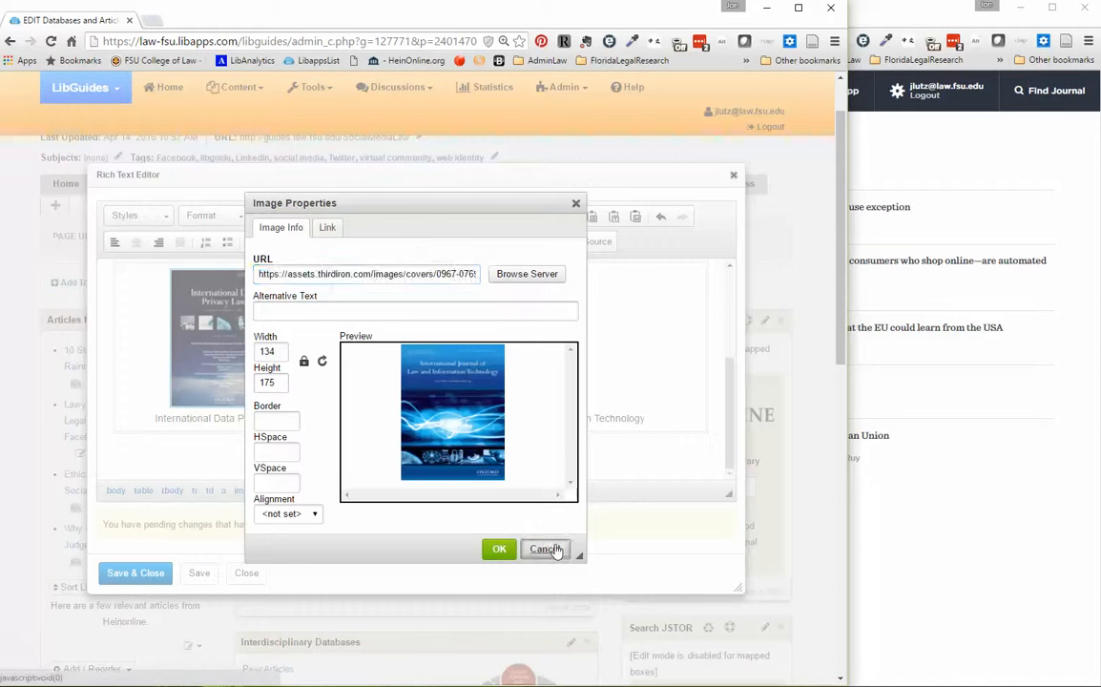
left_click(212, 349)
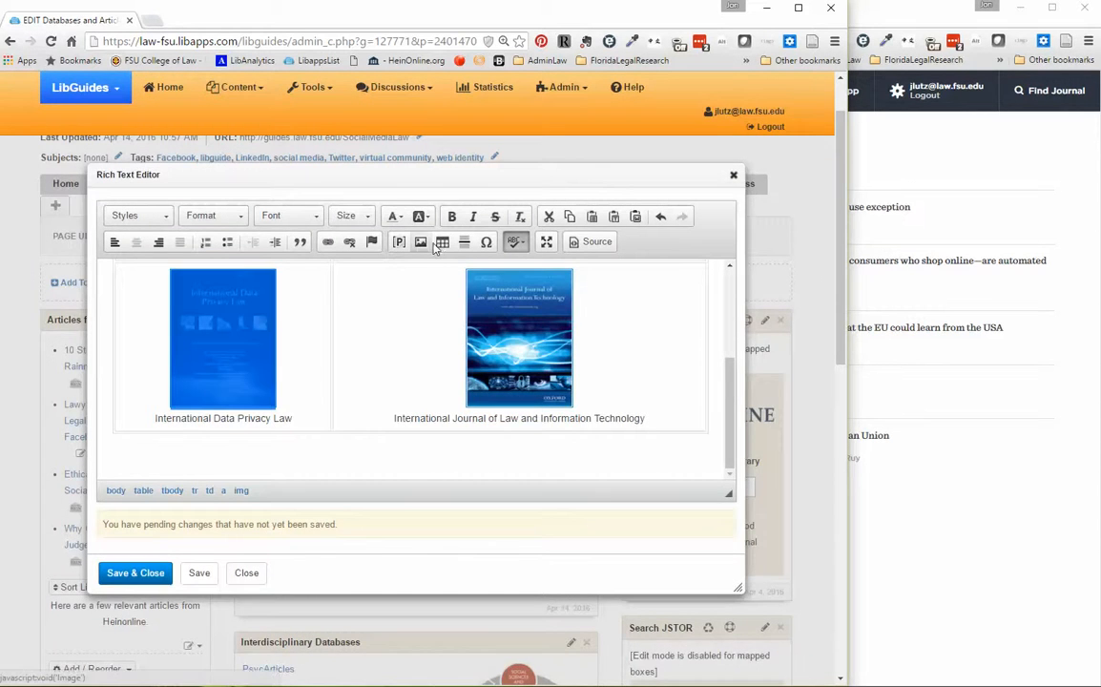
left_click(420, 243)
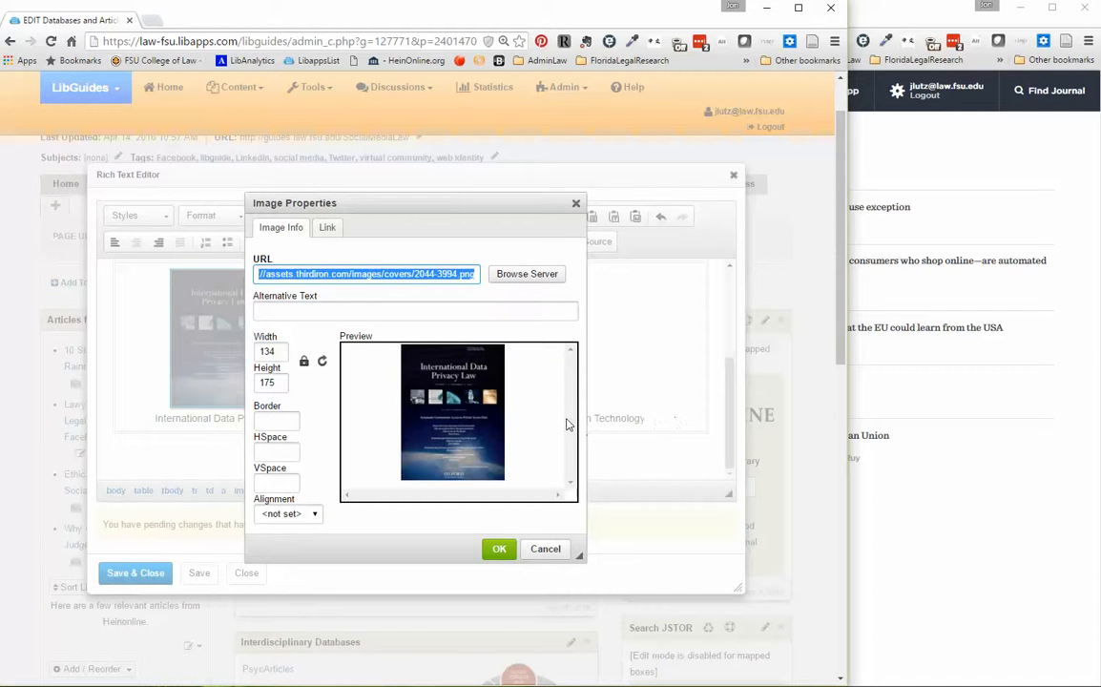
left_click(499, 549)
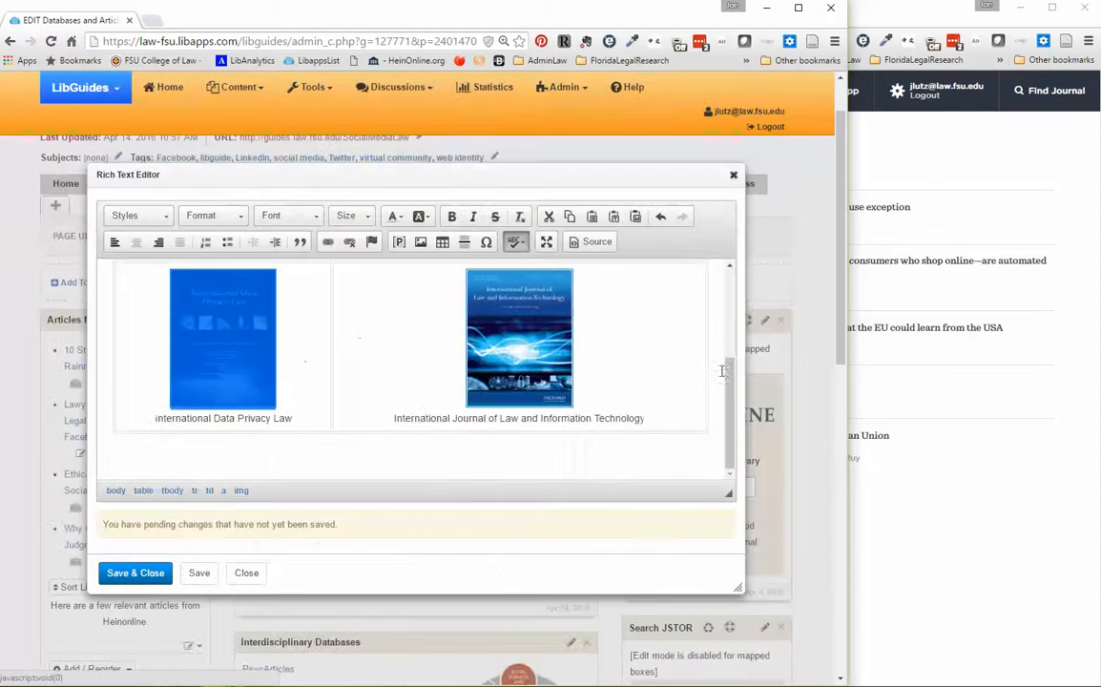
Set the Computer Law & Security Review cover's height to 175, keeping its proportions.
scroll(724, 373, "up", 3)
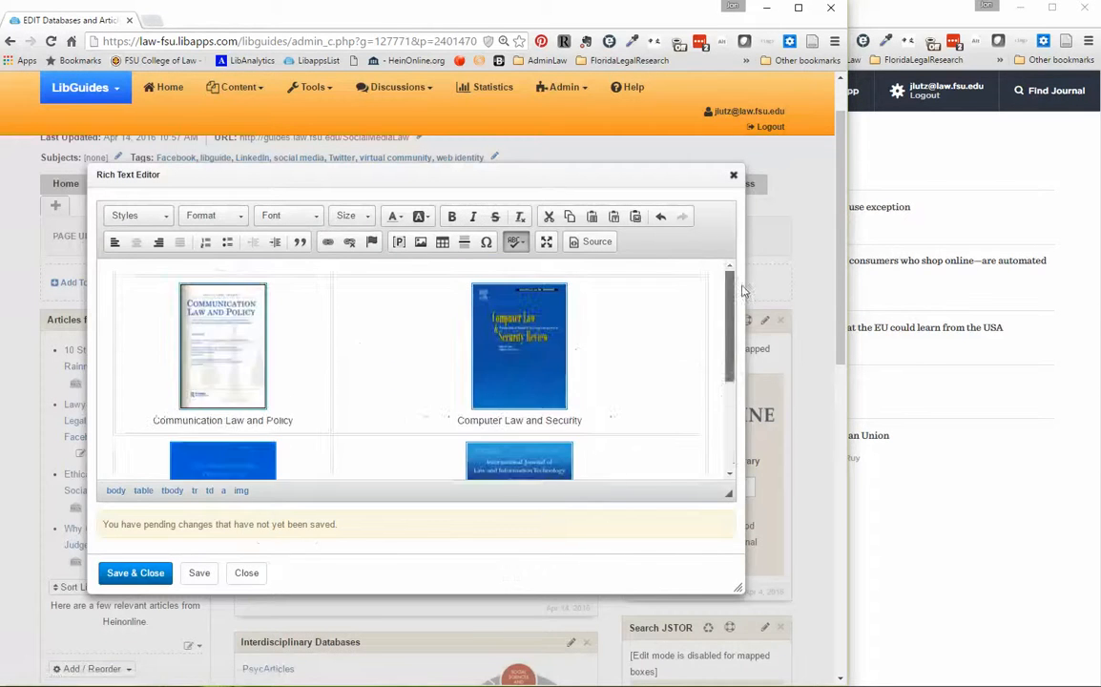
left_click(493, 363)
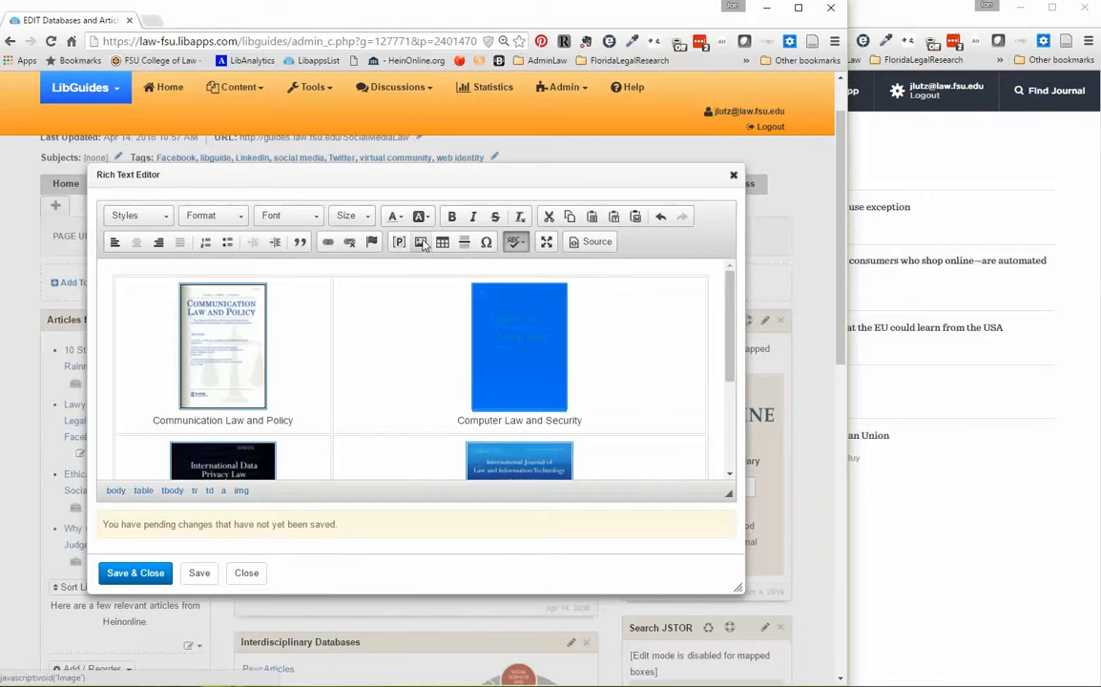
left_click(420, 243)
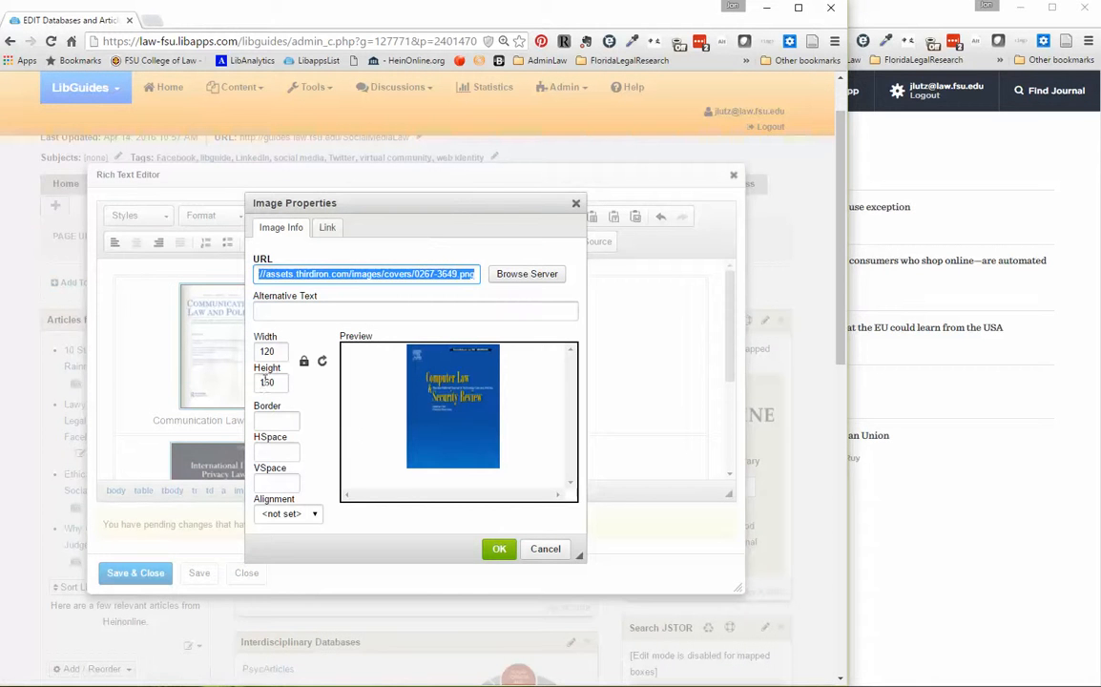
double_click(271, 383)
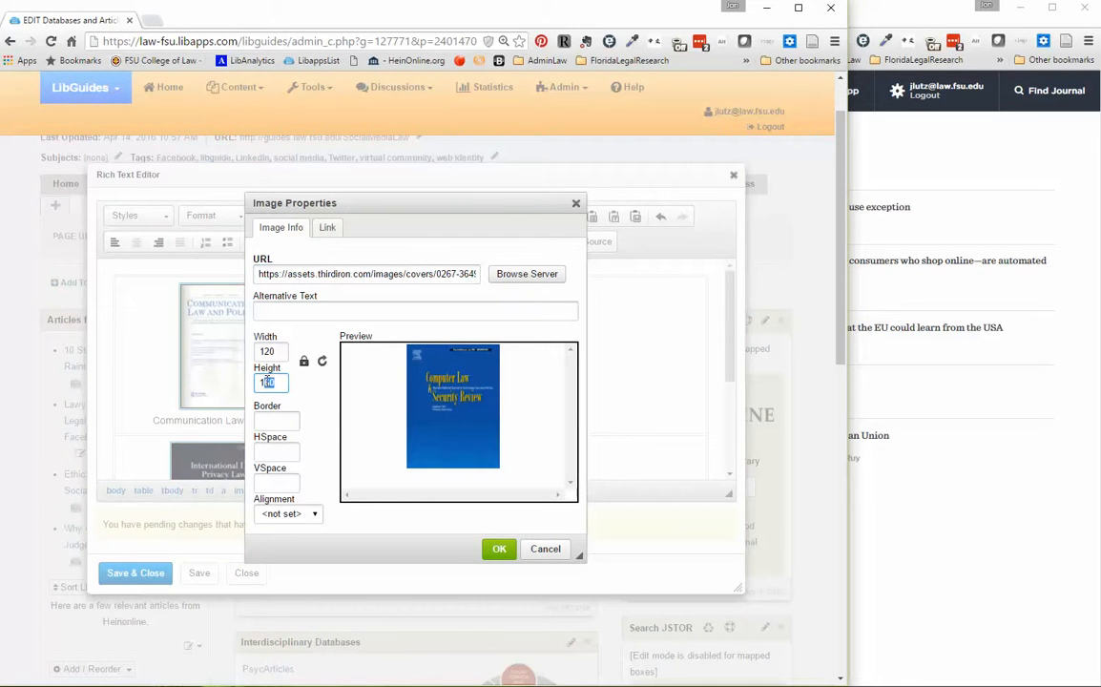
type("175")
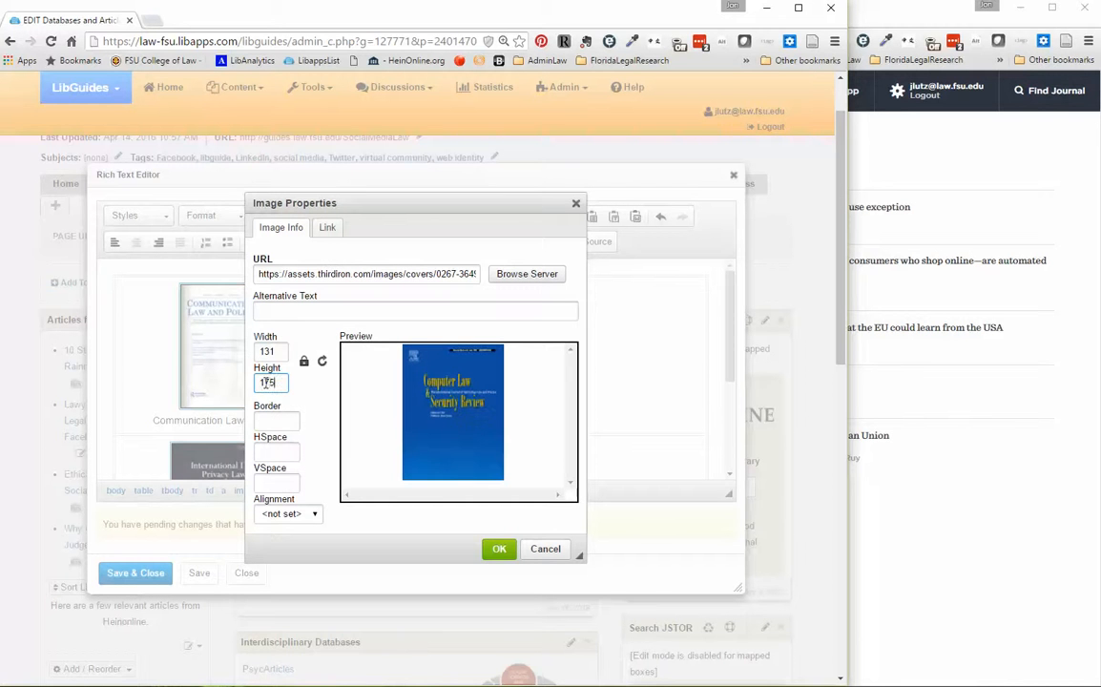
left_click(500, 551)
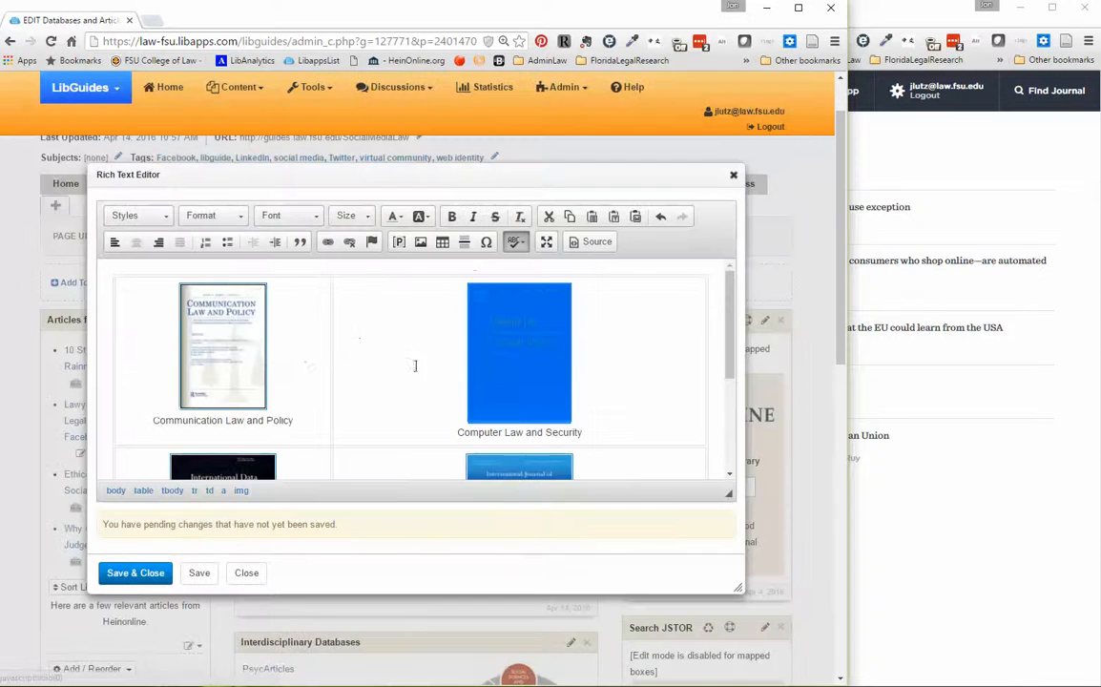
Set the Communication Law and Policy cover's height to 175, keeping its proportions, and review the table.
left_click(264, 291)
left_click(421, 243)
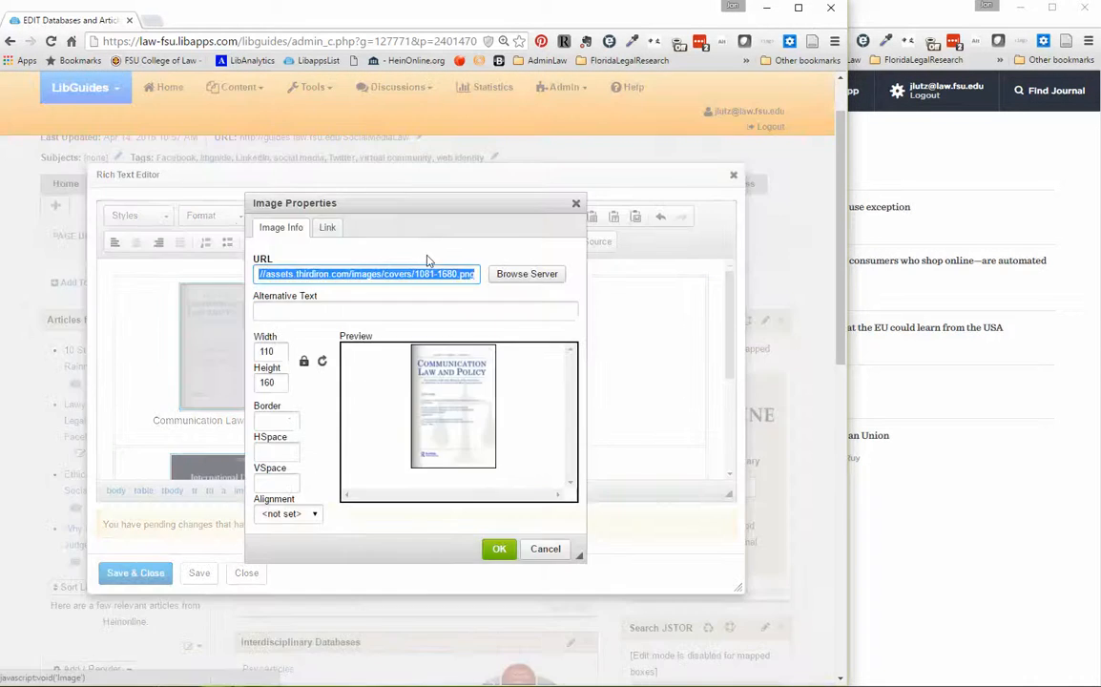
double_click(268, 382)
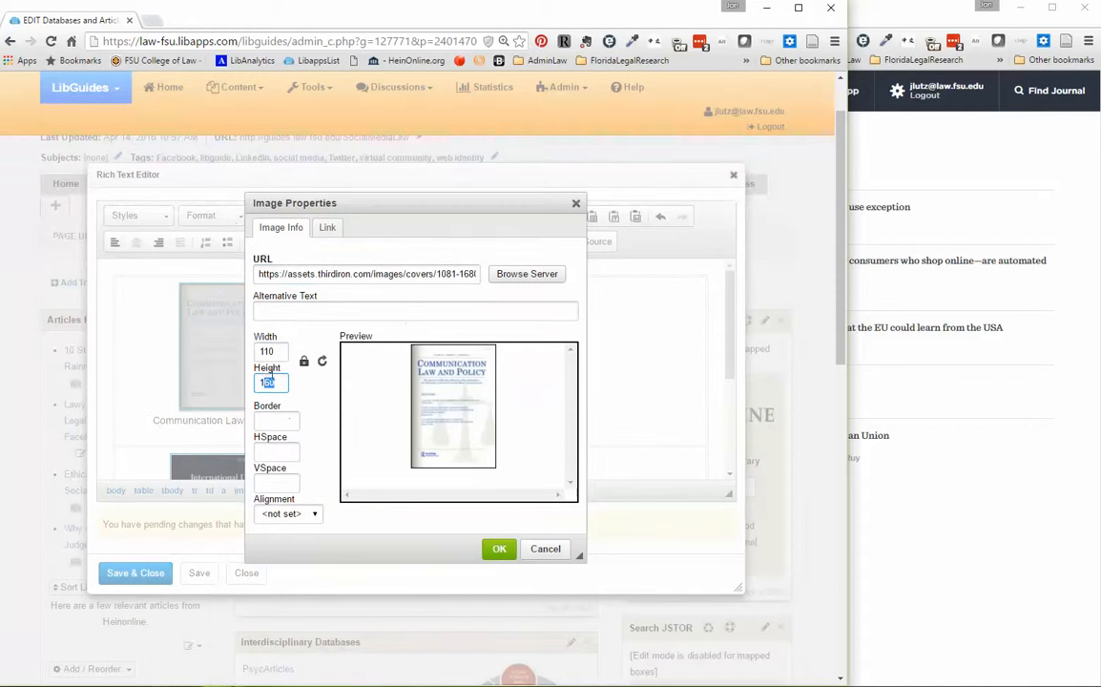
type("175")
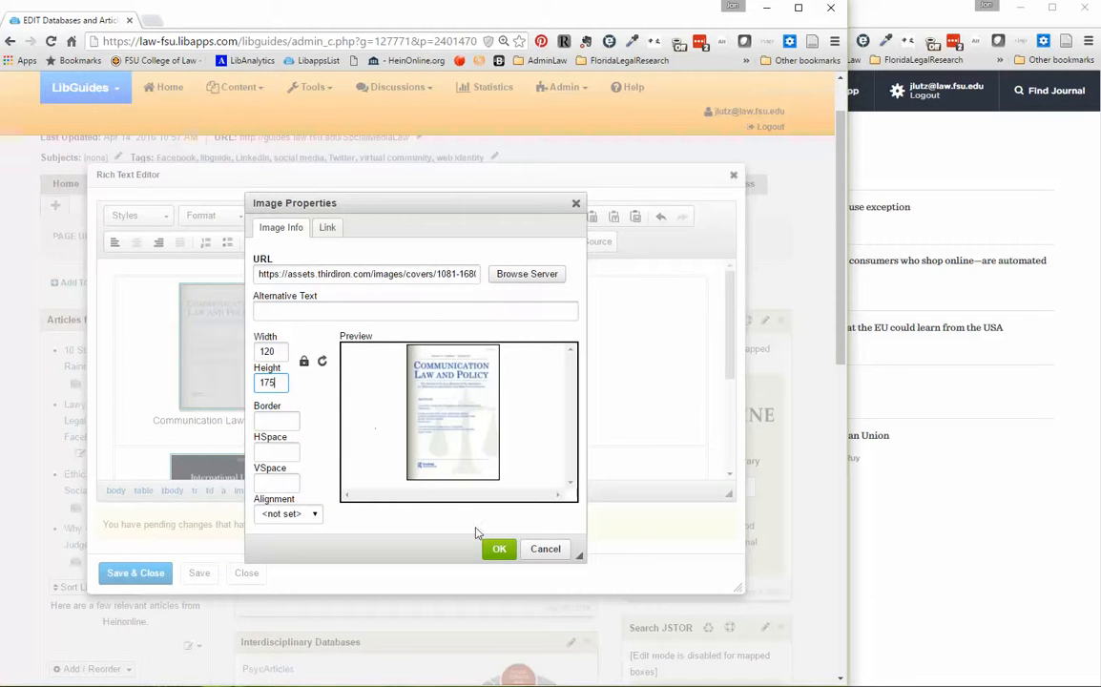
left_click(497, 549)
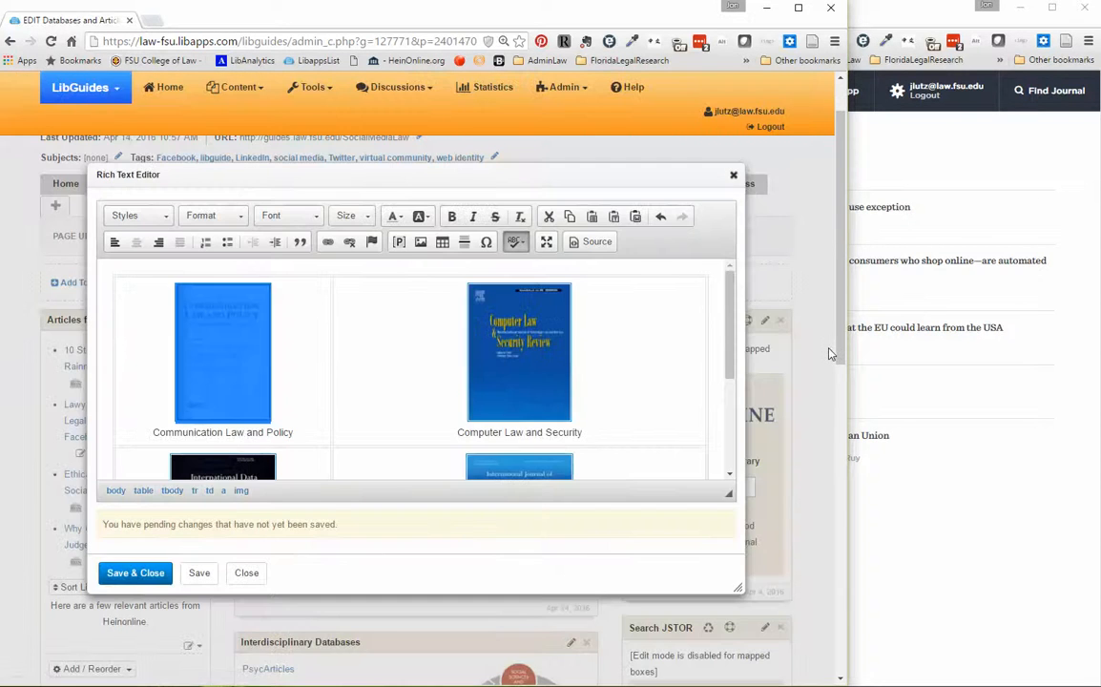
left_click(683, 351)
left_click_drag(730, 342, 715, 302)
scroll(713, 334, "down", 3)
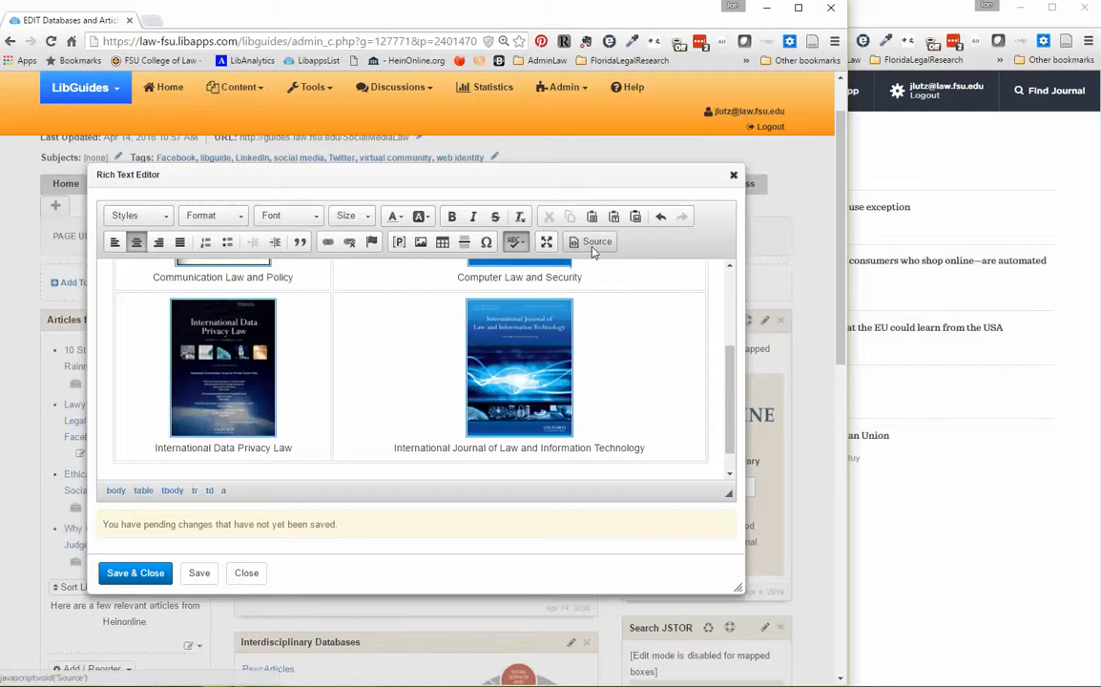
Save the journal cover table, close the editor, and review the Browzine Journals box on the page.
left_click(139, 573)
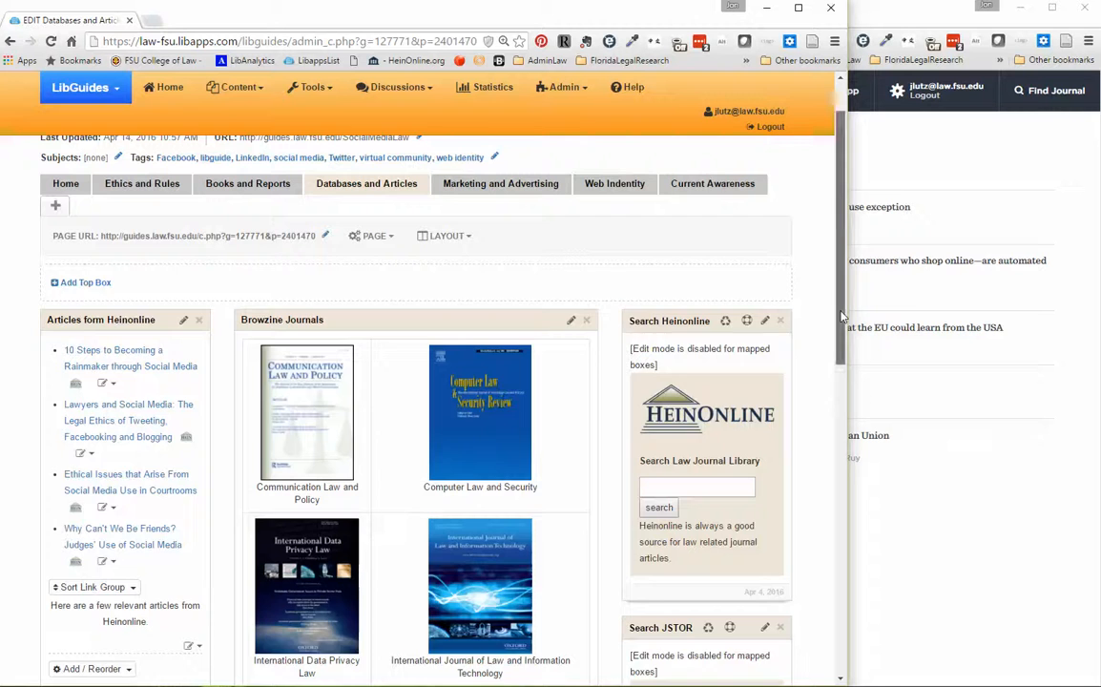
scroll(845, 291, "up", 1)
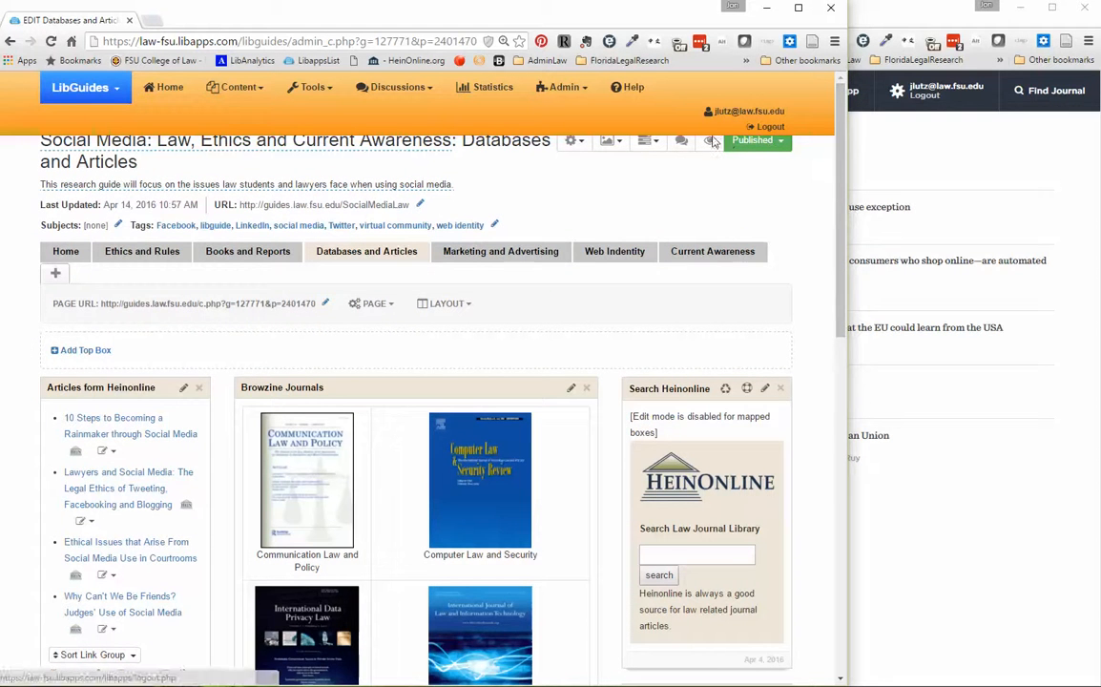
scroll(848, 346, "down", 3)
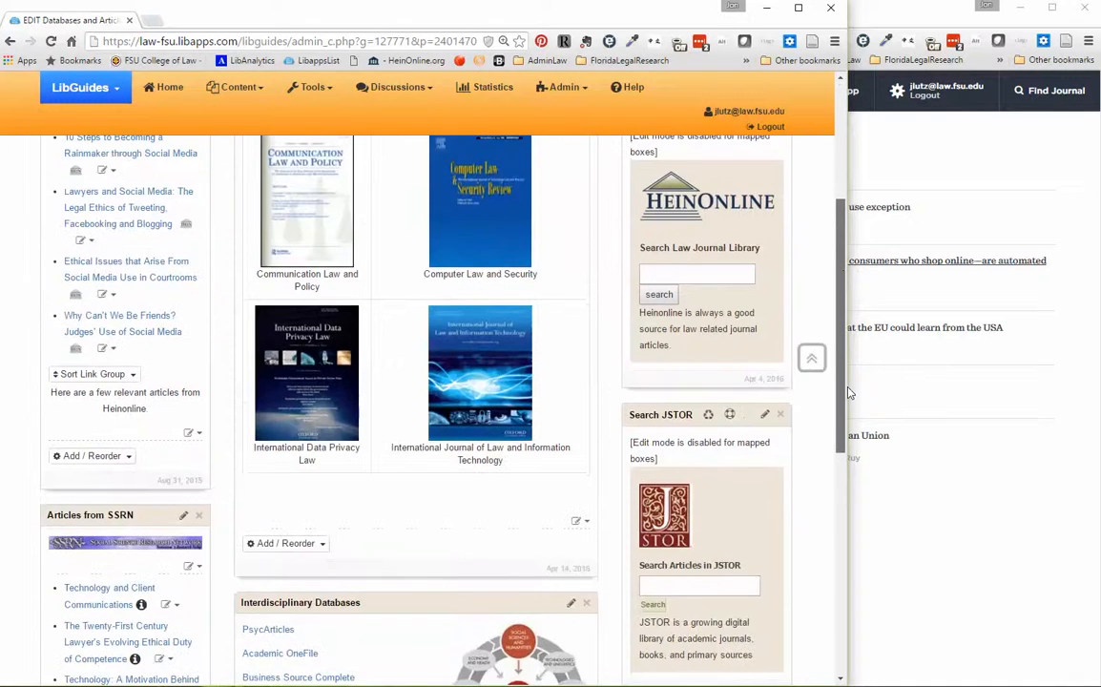
scroll(849, 346, "up", 3)
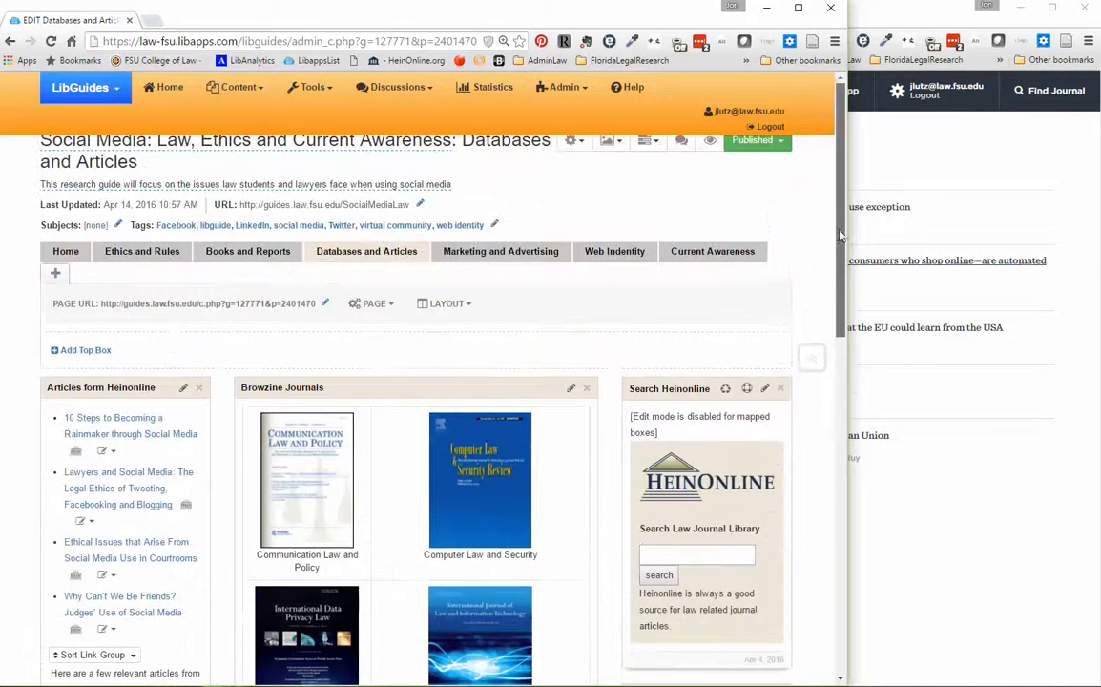
Preview the guide page and test the Computer Law & Security cover's link by viewing the journal's current issue.
left_click(710, 145)
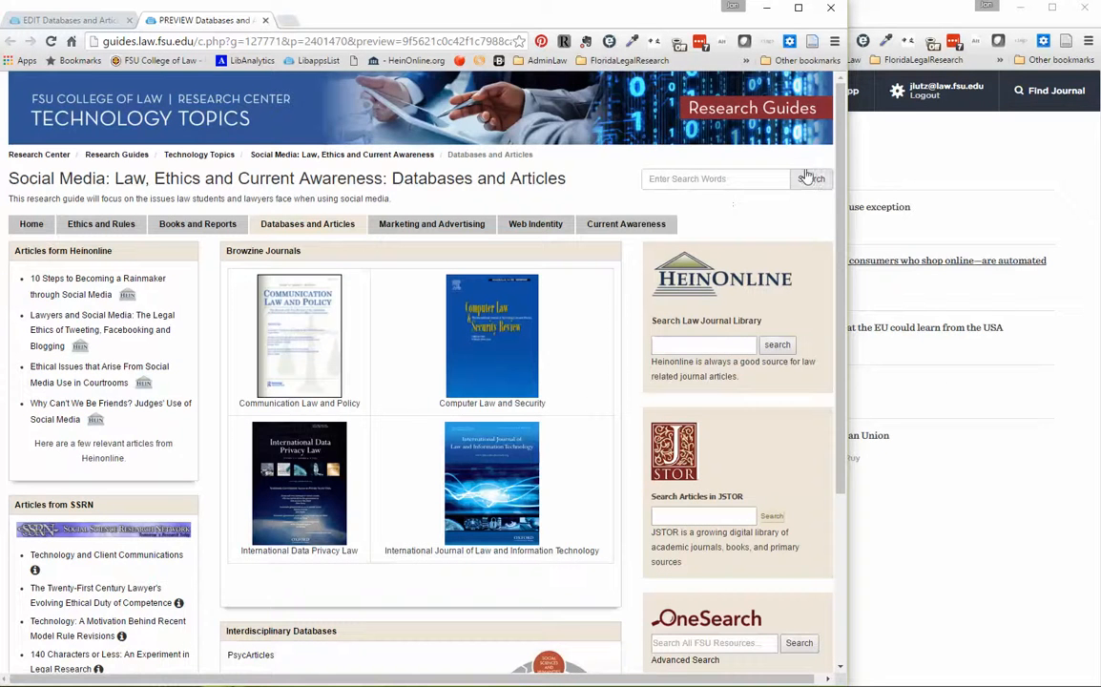
scroll(843, 173, "down", 2)
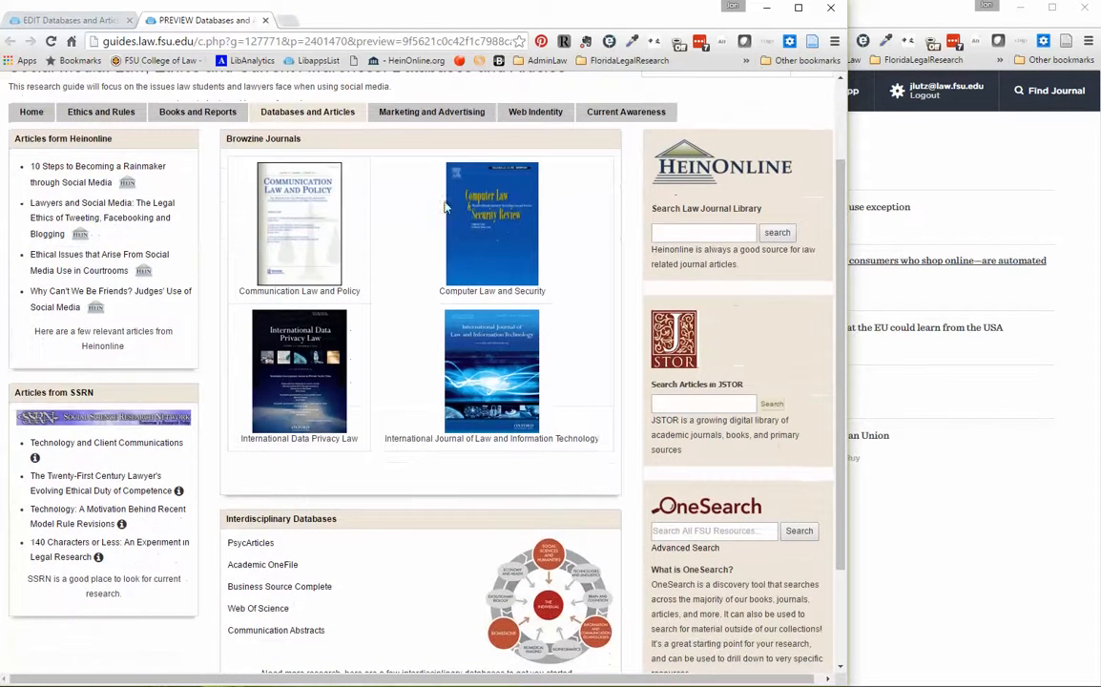
left_click(485, 239)
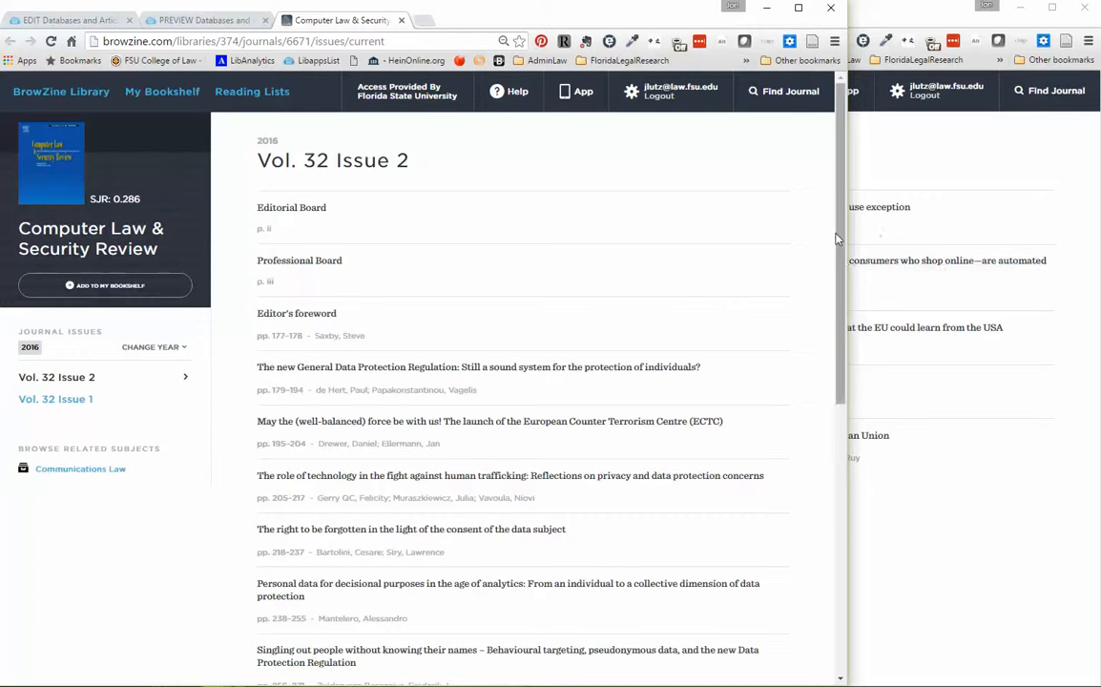
left_click_drag(842, 234, 812, 336)
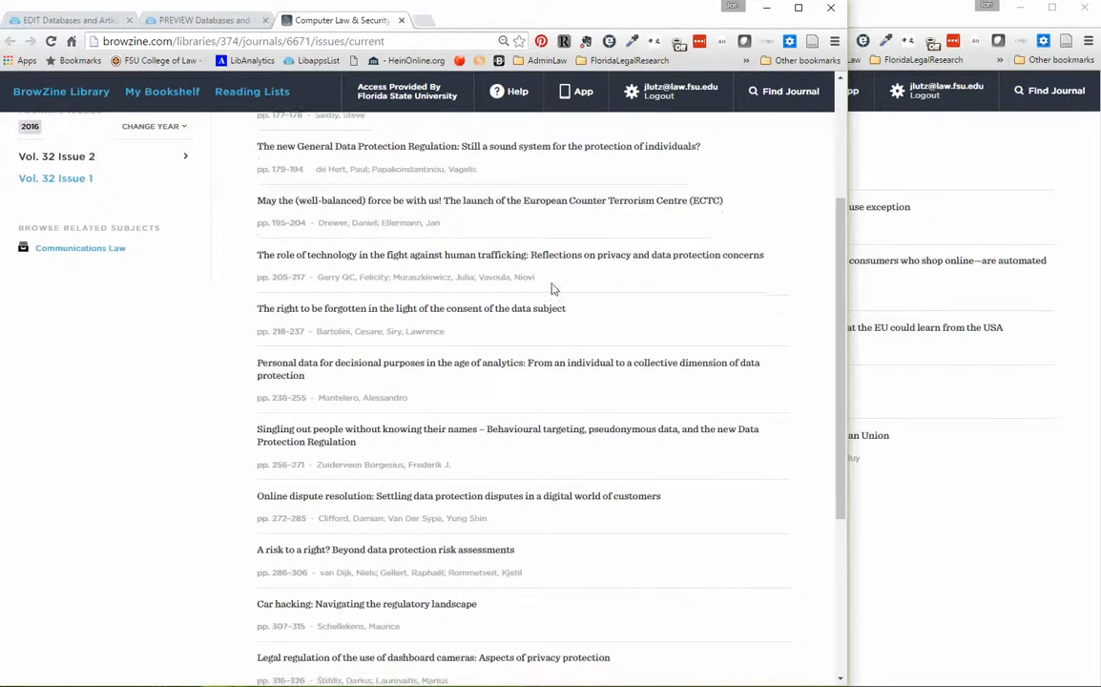
Check the full text of "The role of technology in the fight against human trafficking" from the issue and return to the guide preview.
left_click(413, 258)
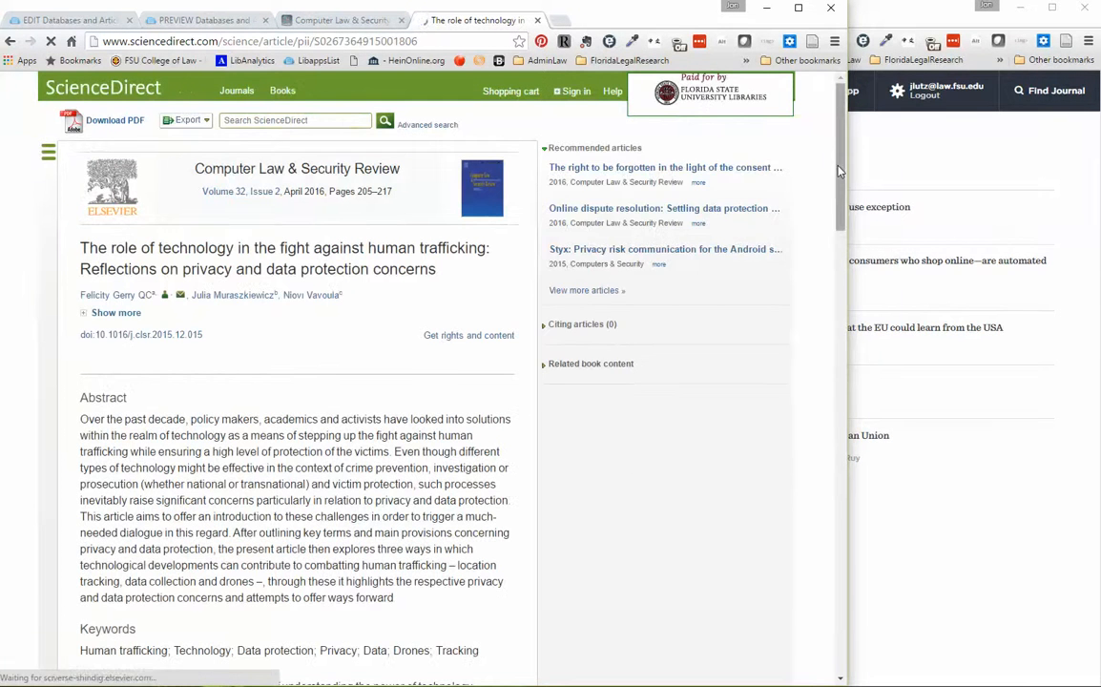
left_click_drag(841, 188, 838, 420)
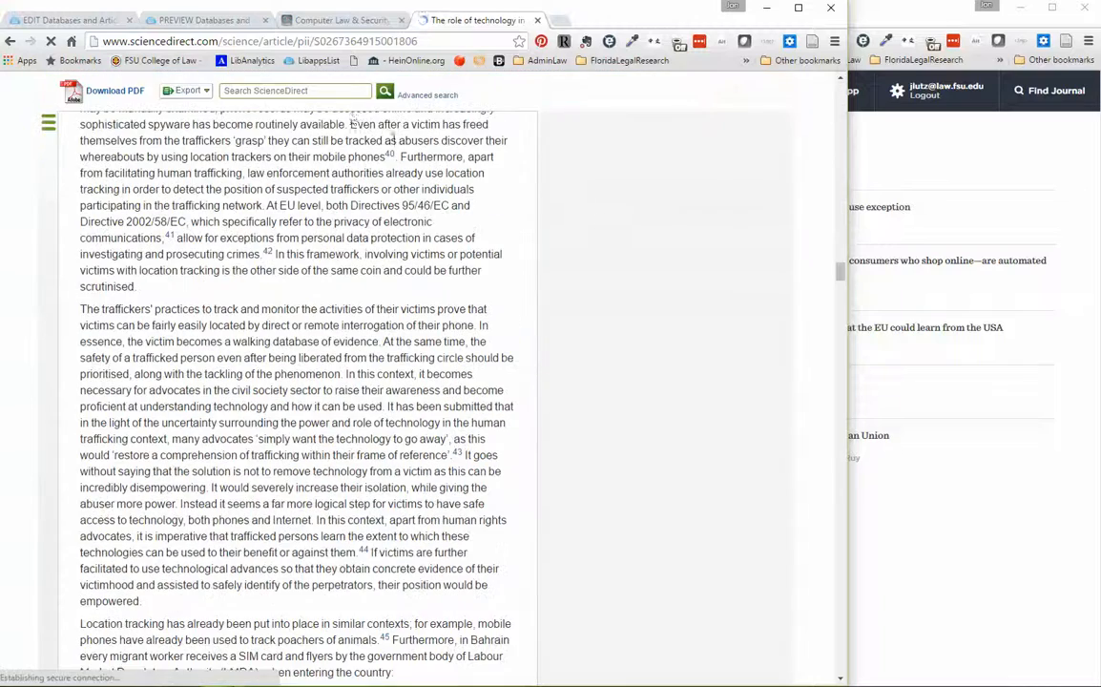
left_click(288, 20)
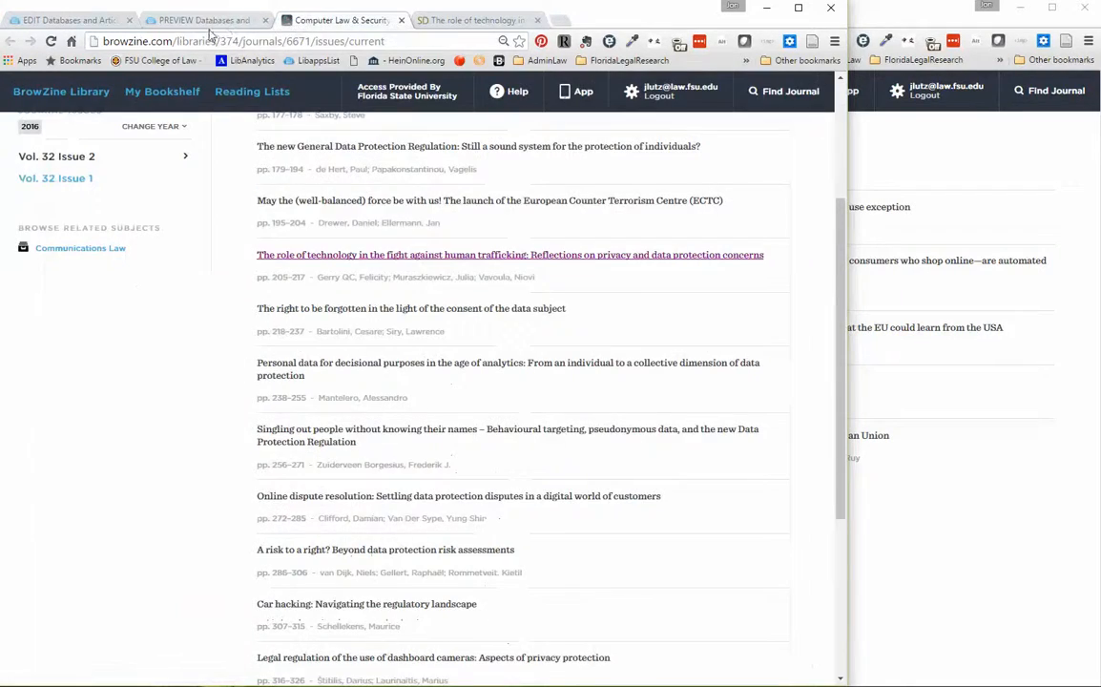
left_click(204, 21)
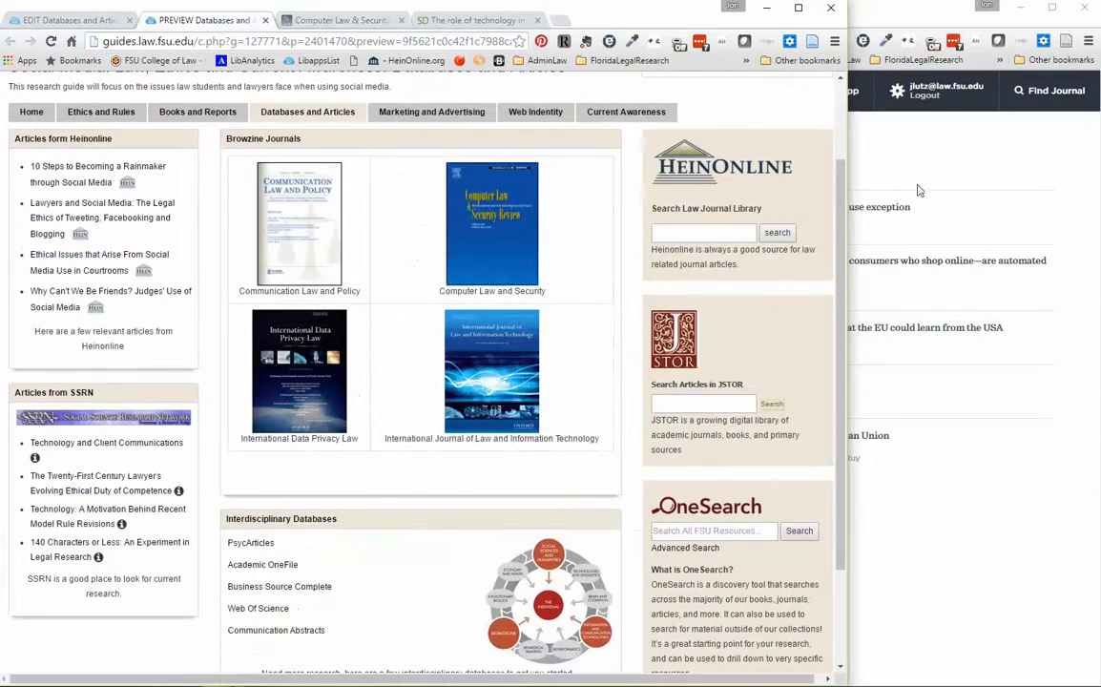
scroll(236, 87, "up", 2)
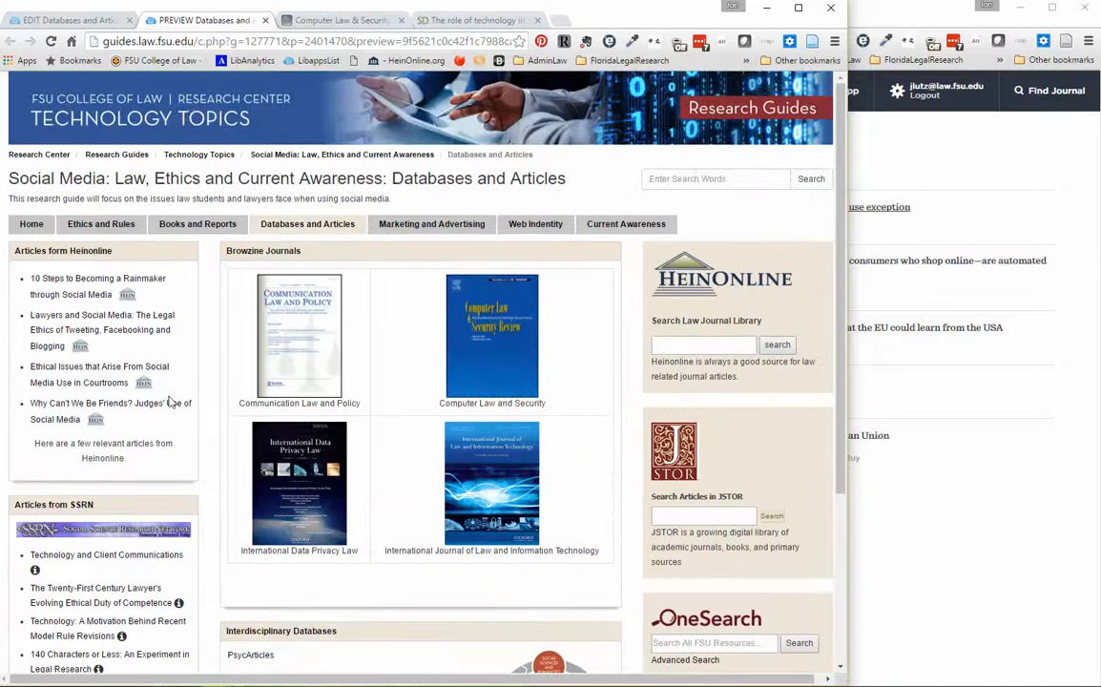